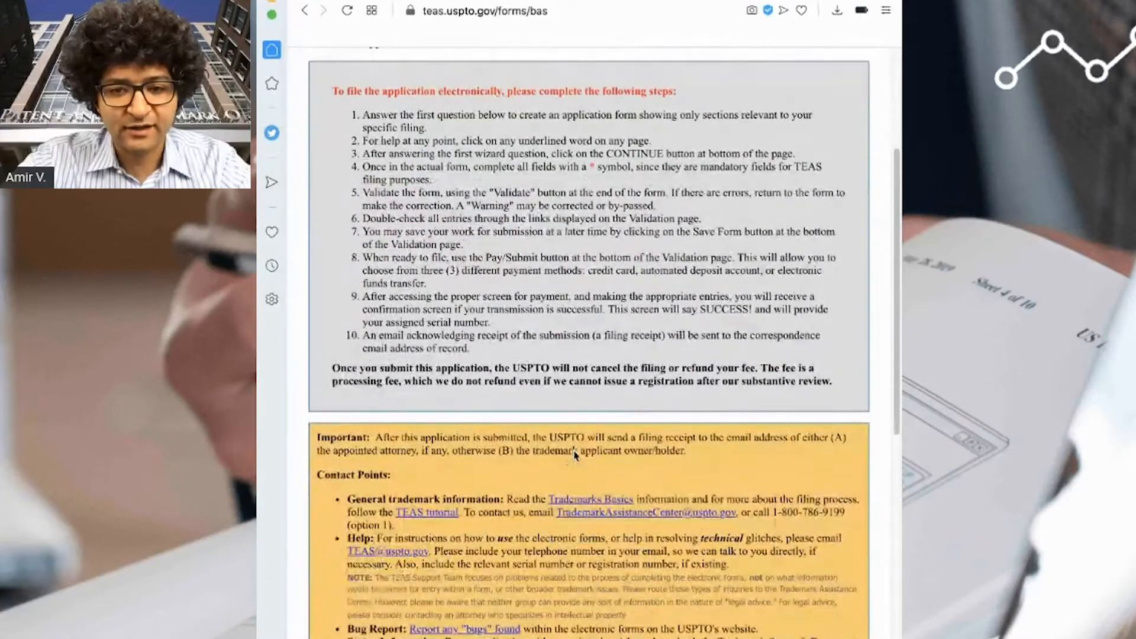
pyautogui.scroll(-10, 574, 450)
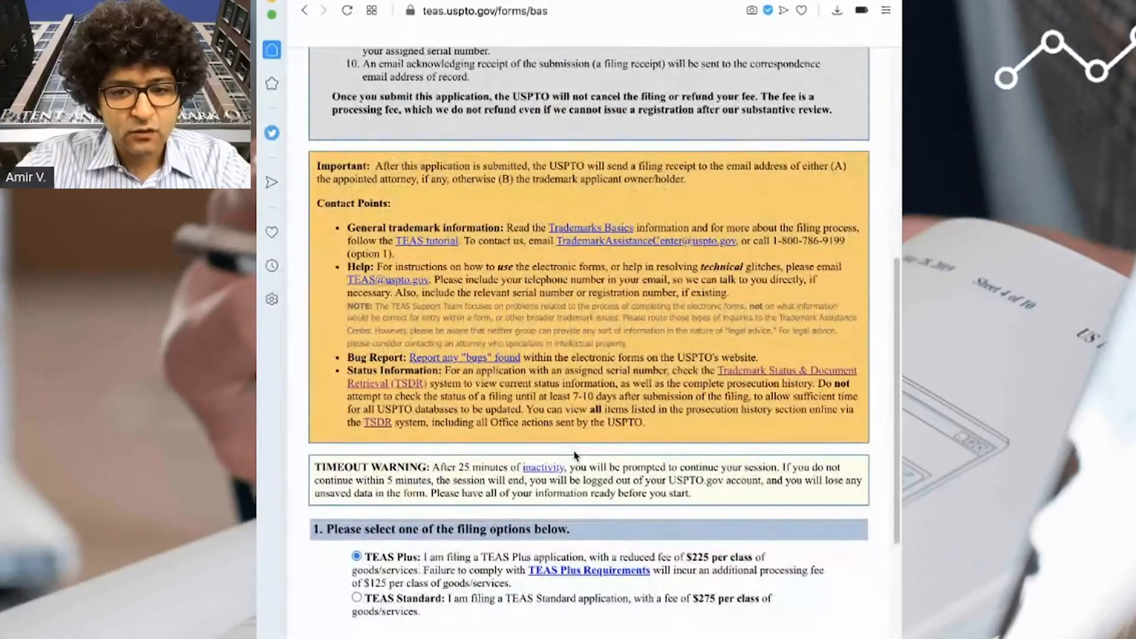
# - Choose TEAS Standard ($275 per class), answer No to the attorney question, and continue
pyautogui.scroll(3, 469, 280)
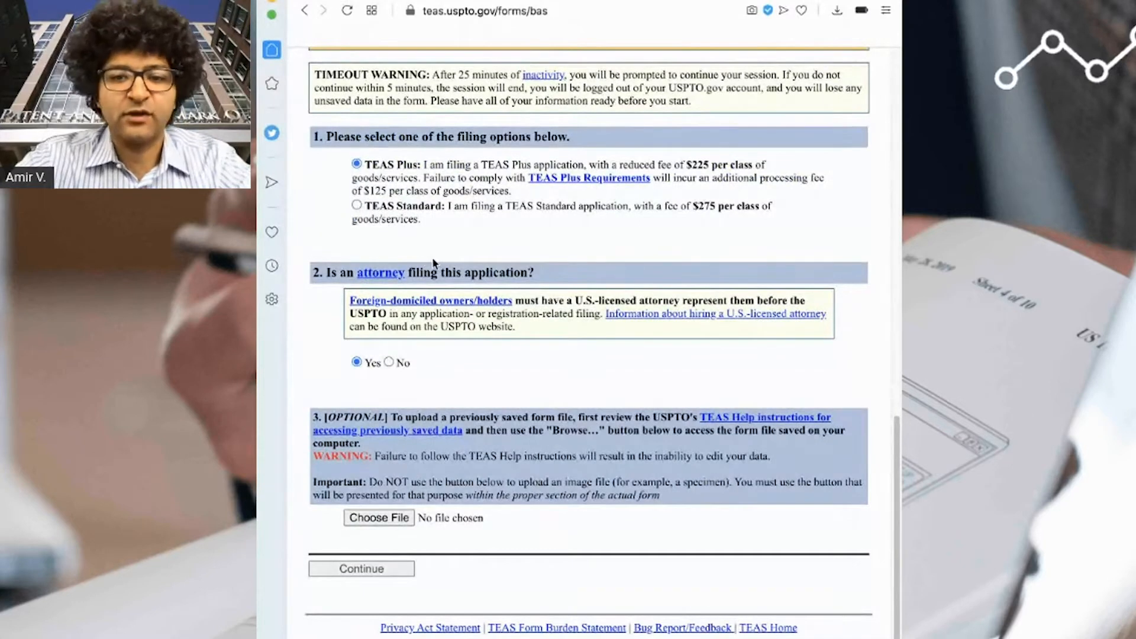
pyautogui.click(357, 206)
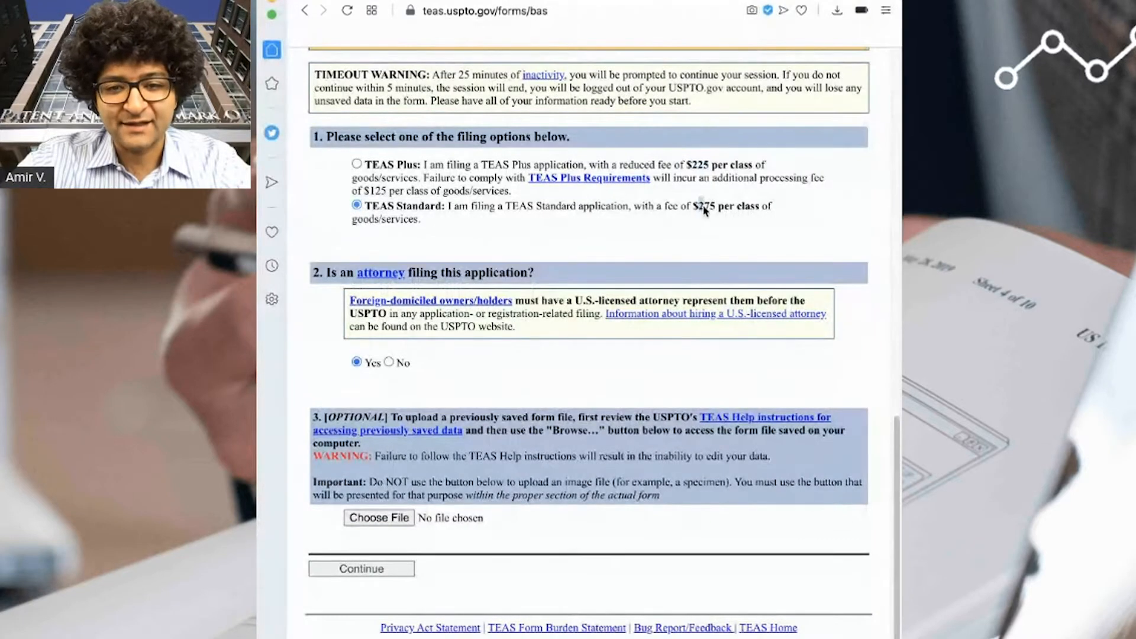
pyautogui.doubleClick(704, 210)
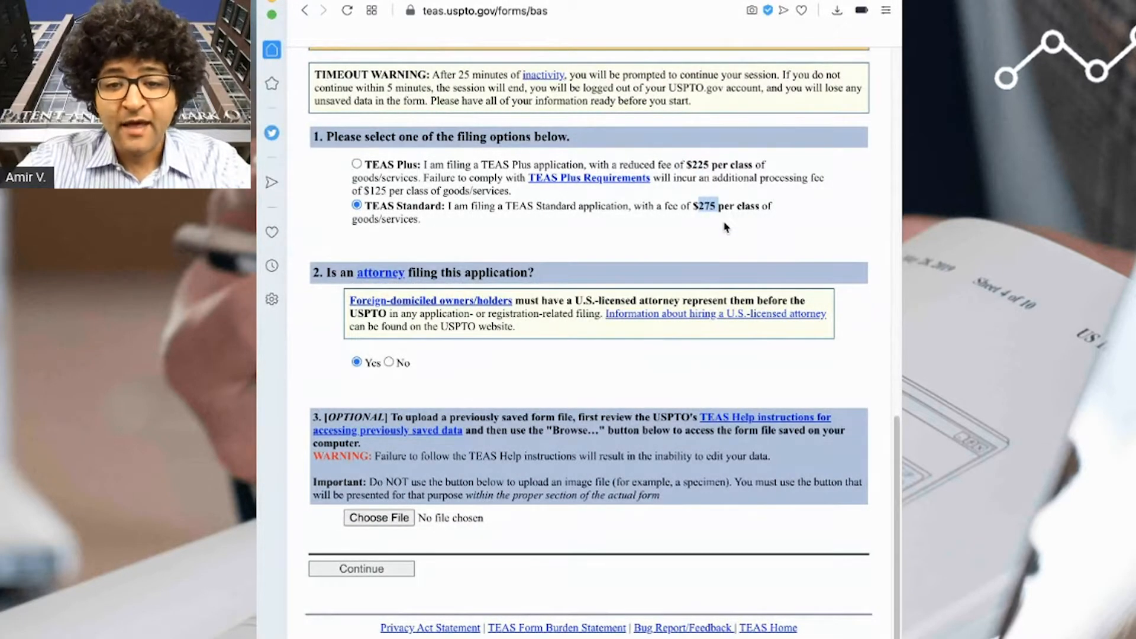
pyautogui.click(709, 216)
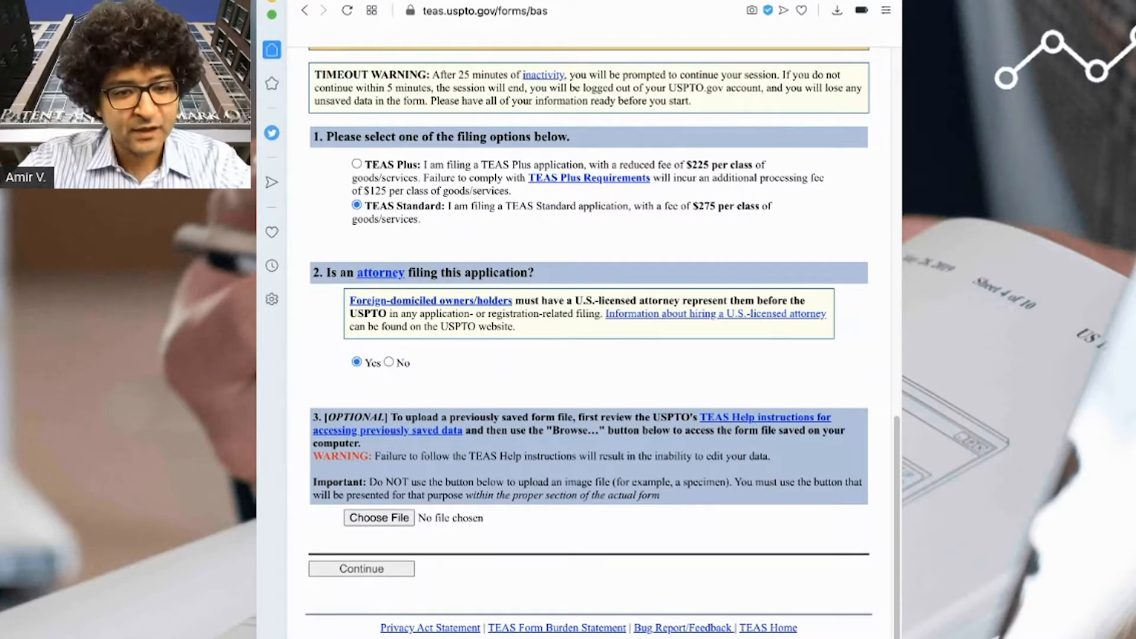
pyautogui.click(389, 364)
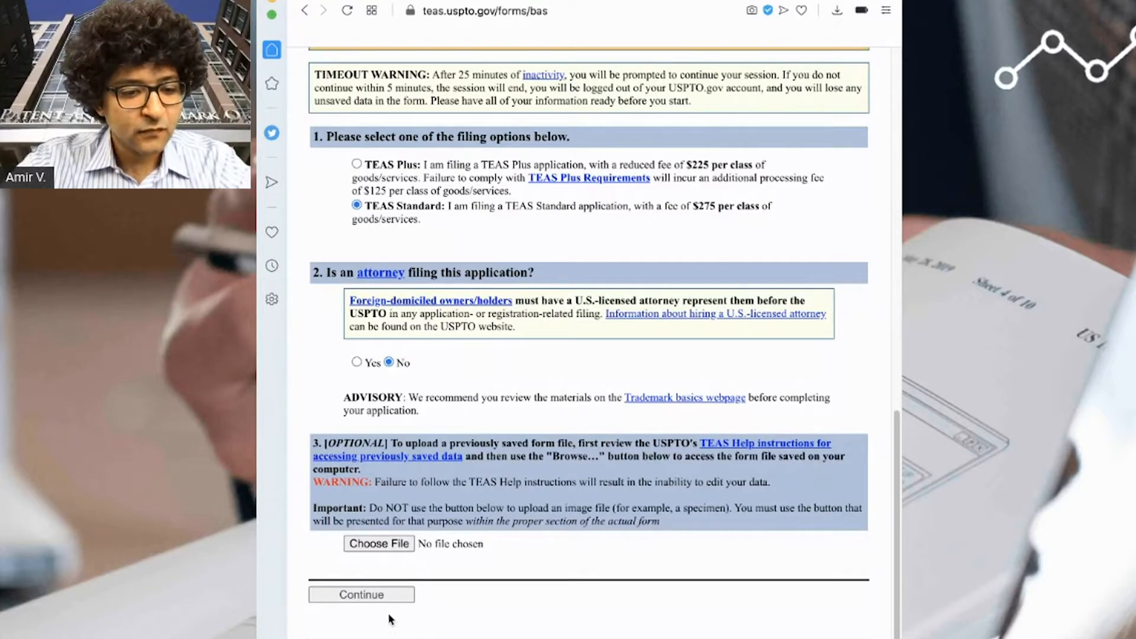
pyautogui.click(385, 597)
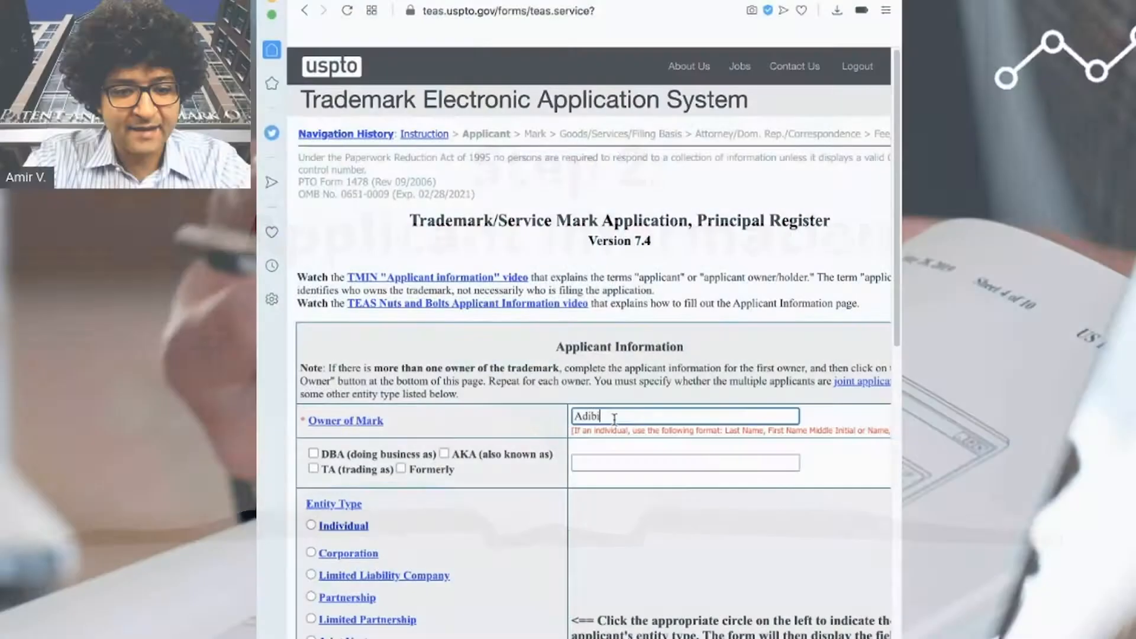
# - Enter the owner's name, set entity type to Individual and citizenship to United States
pyautogui.write('Amir V')
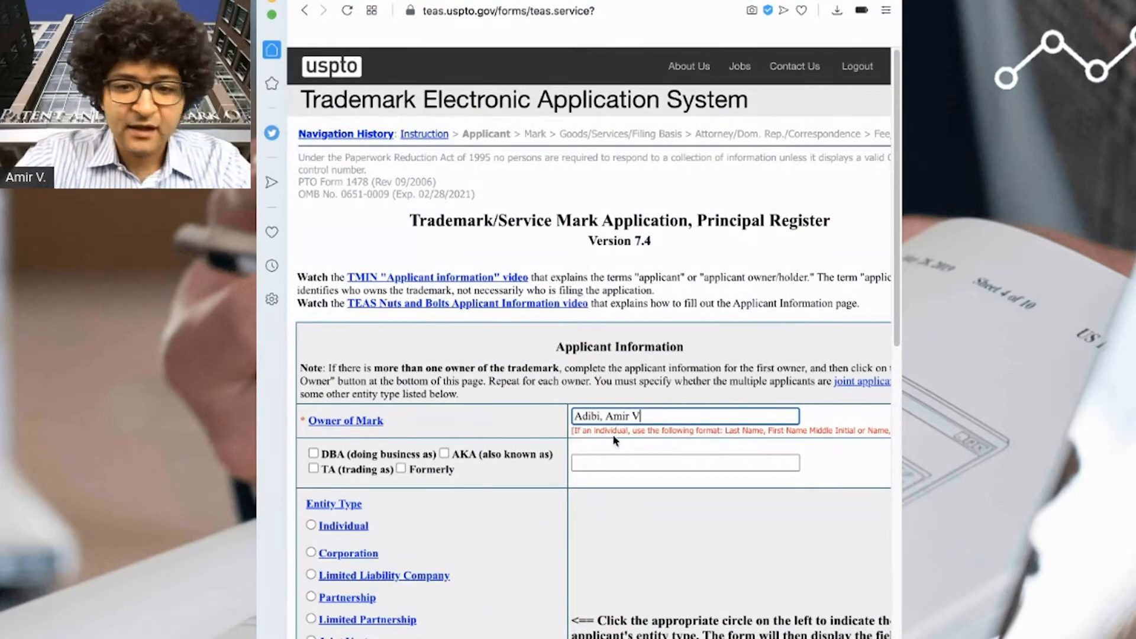
pyautogui.scroll(-1, 613, 439)
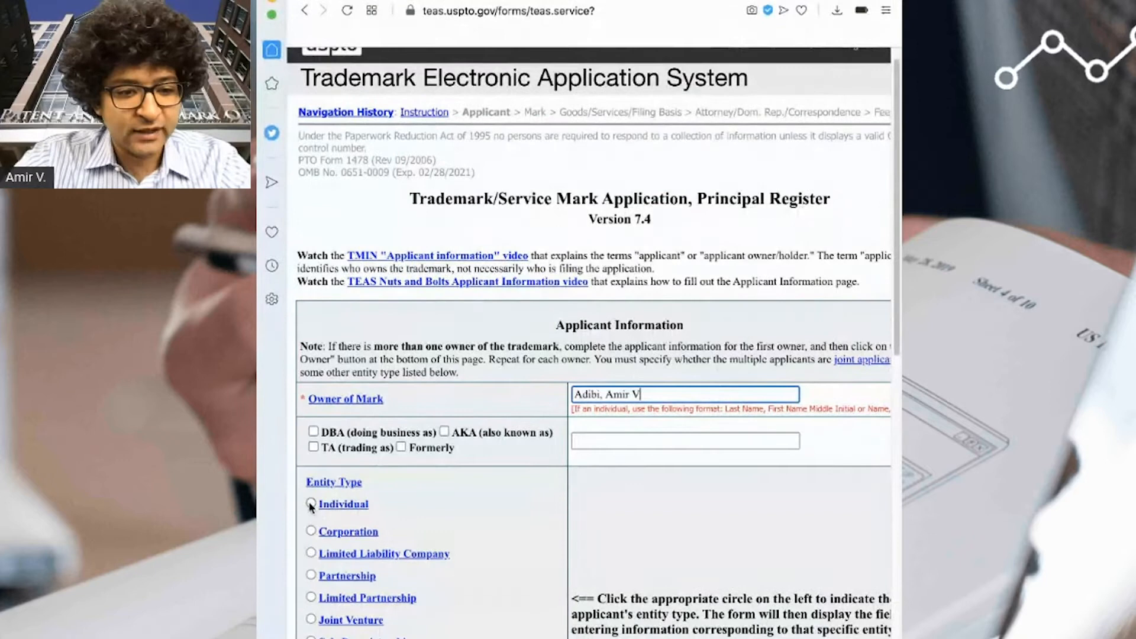
pyautogui.click(311, 504)
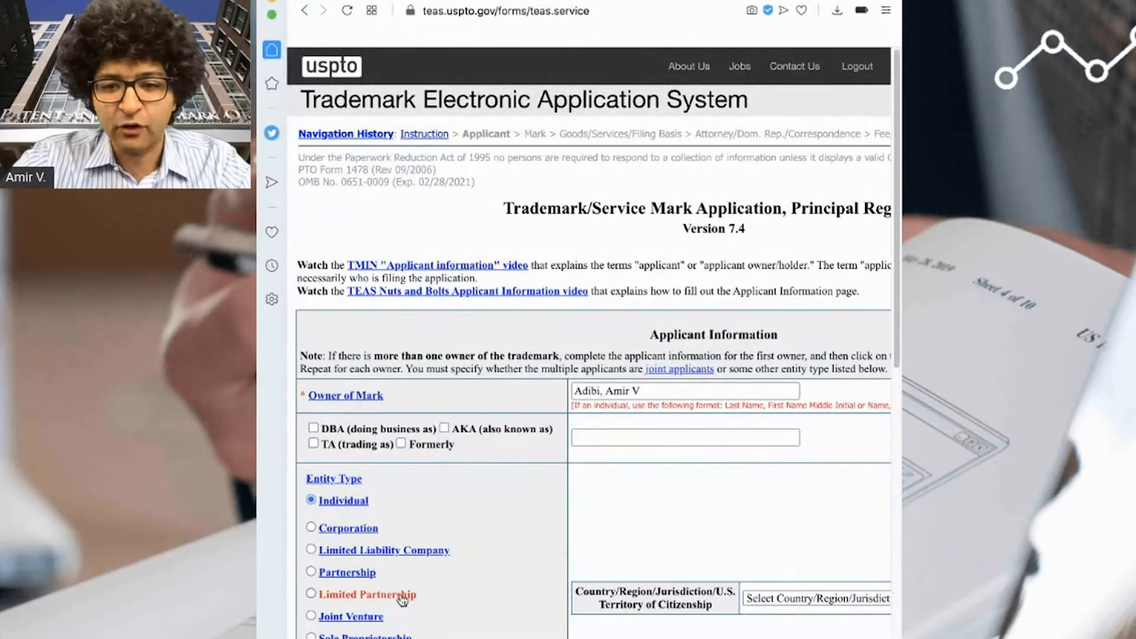
pyautogui.click(773, 601)
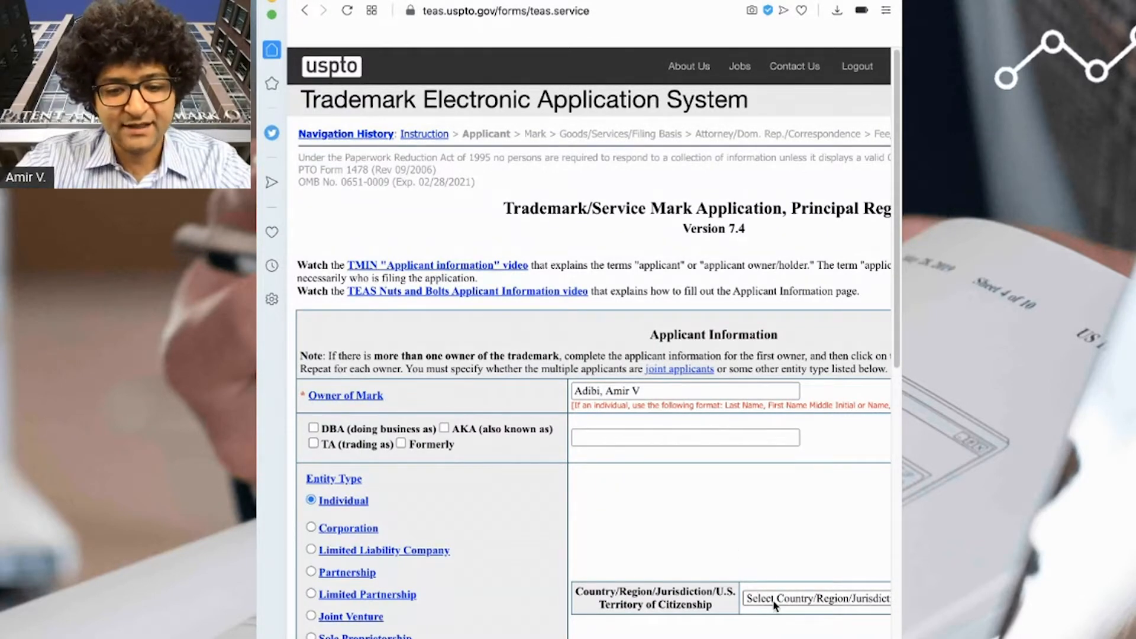
pyautogui.click(777, 608)
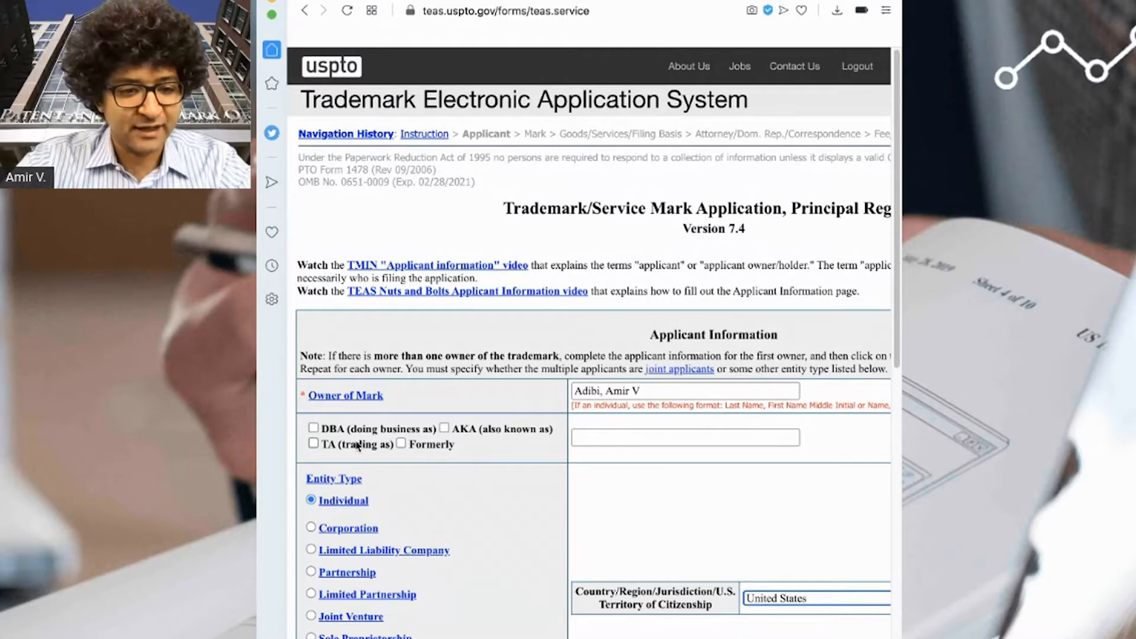
# - Fill in the applicant's street mailing address and city
pyautogui.scroll(-7, 621, 509)
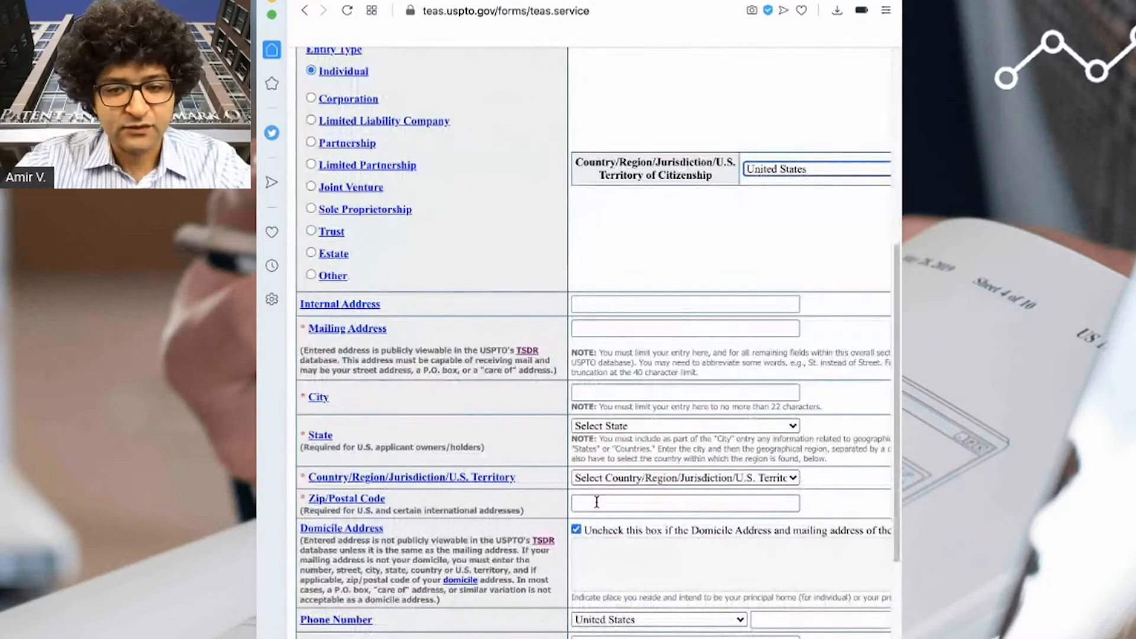
pyautogui.scroll(4, 591, 496)
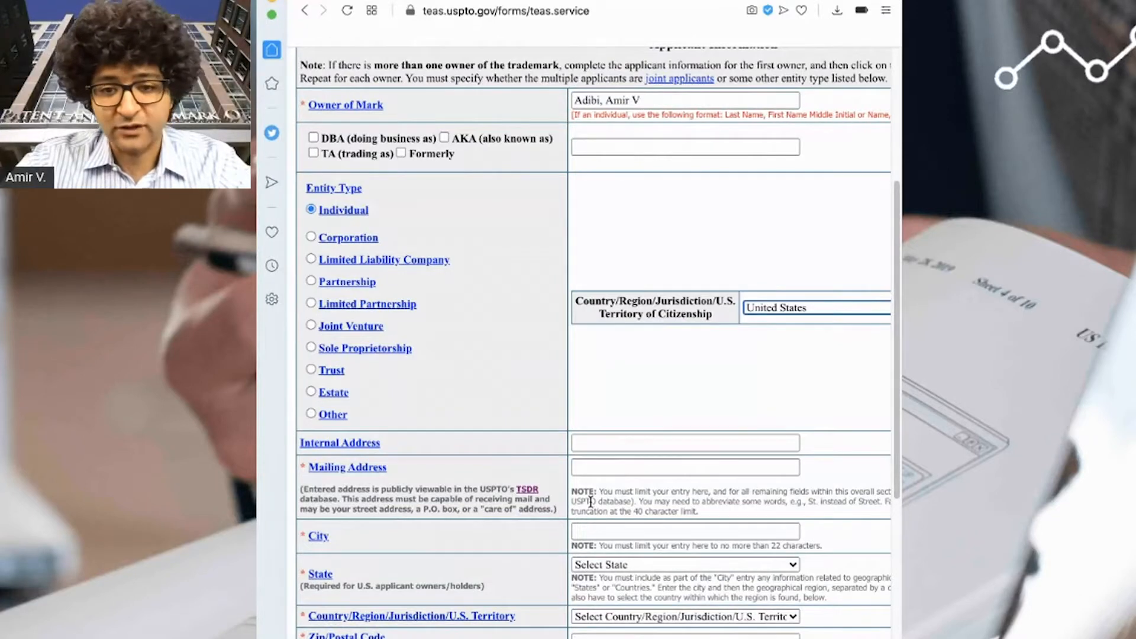
pyautogui.click(623, 465)
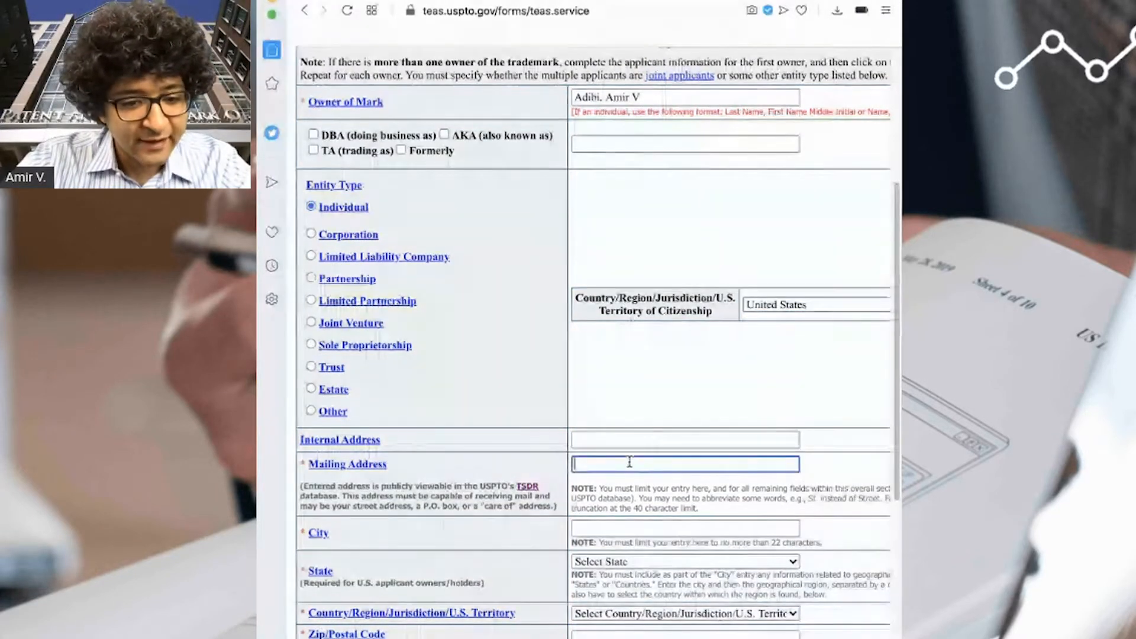
pyautogui.scroll(-1, 629, 462)
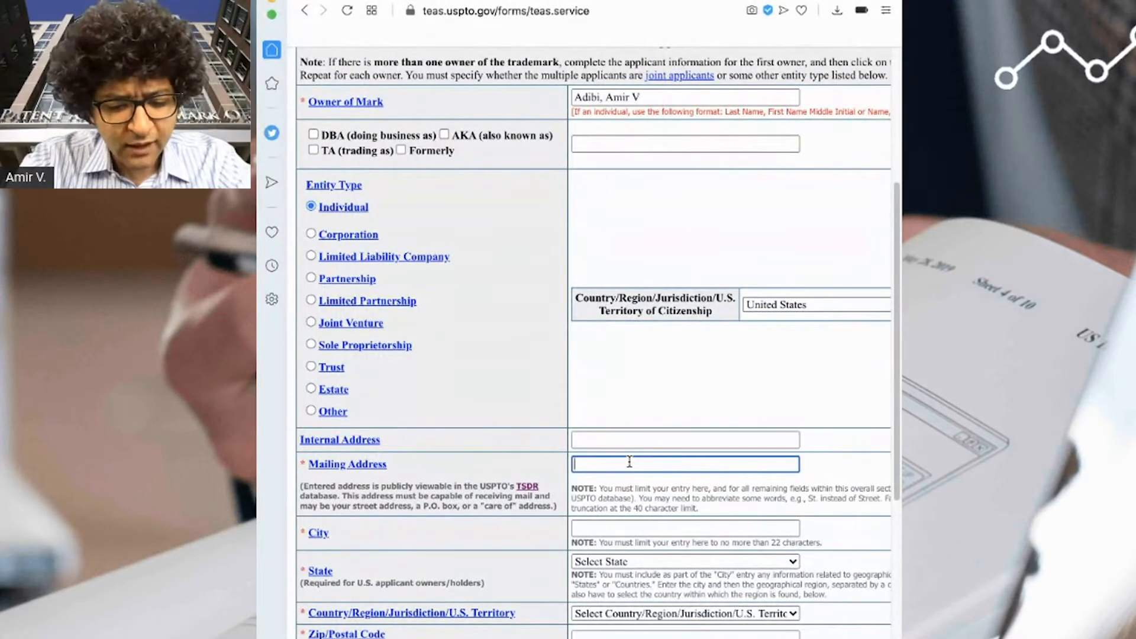
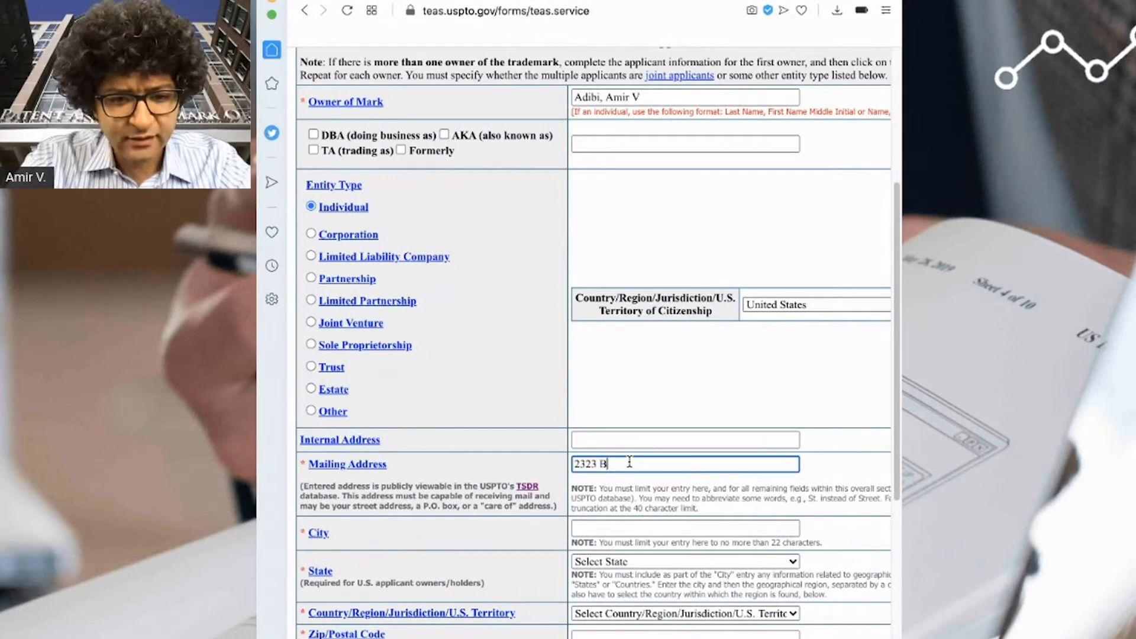
pyautogui.press('Tab')
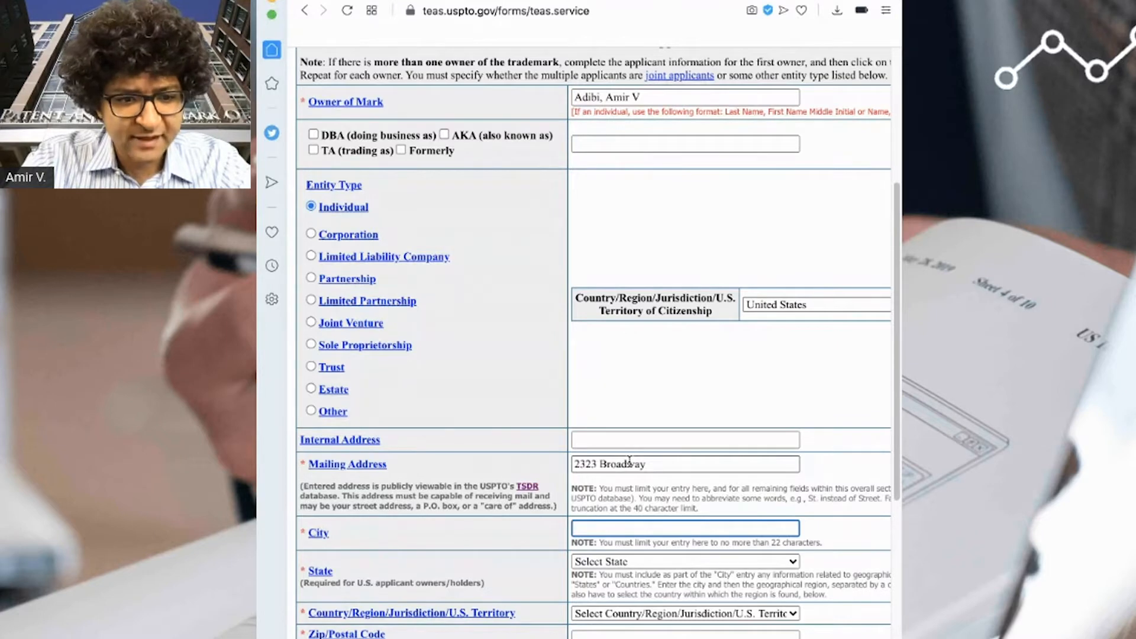
pyautogui.write('Oakland')
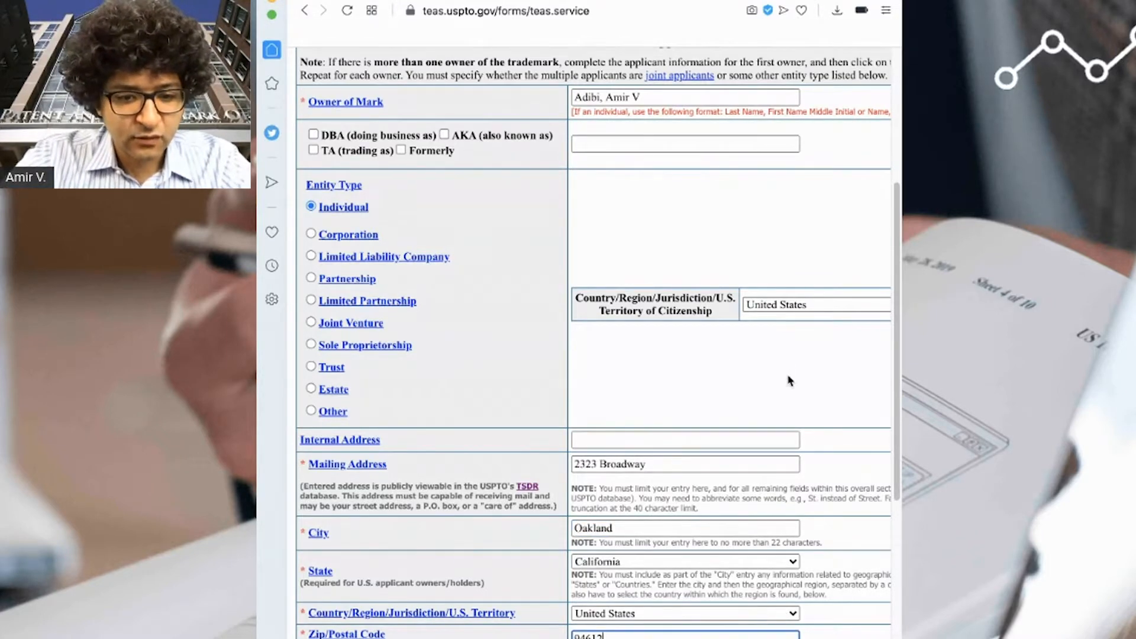
# - Enter the applicant's e-mail address, leave the website blank, and submit the applicant information
pyautogui.scroll(-4, 791, 391)
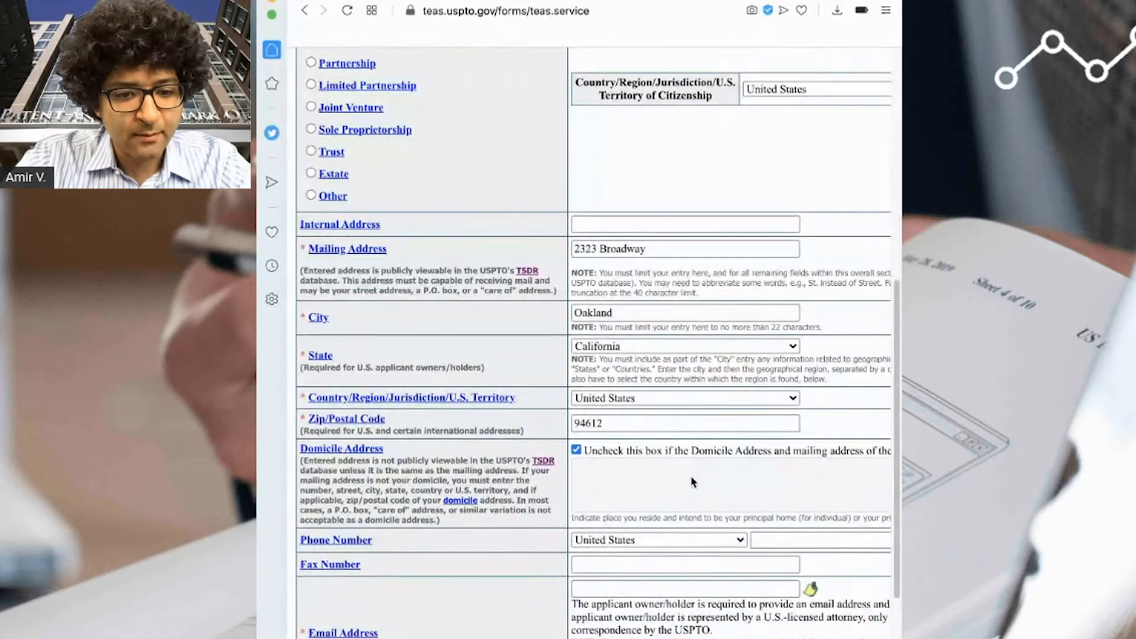
pyautogui.scroll(-1, 710, 508)
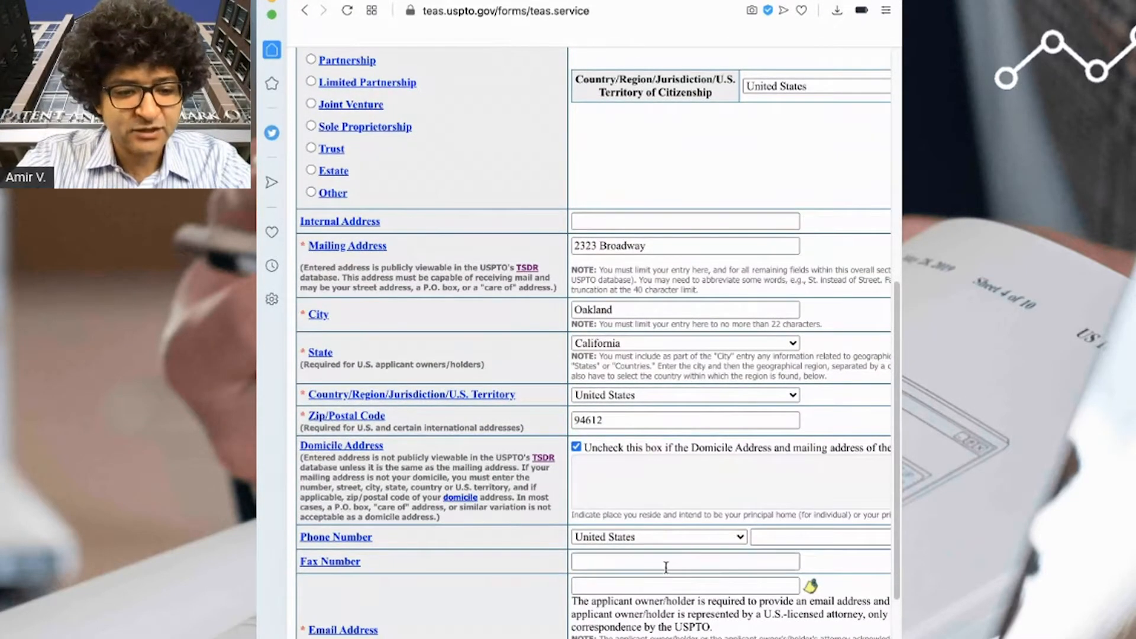
pyautogui.click(664, 587)
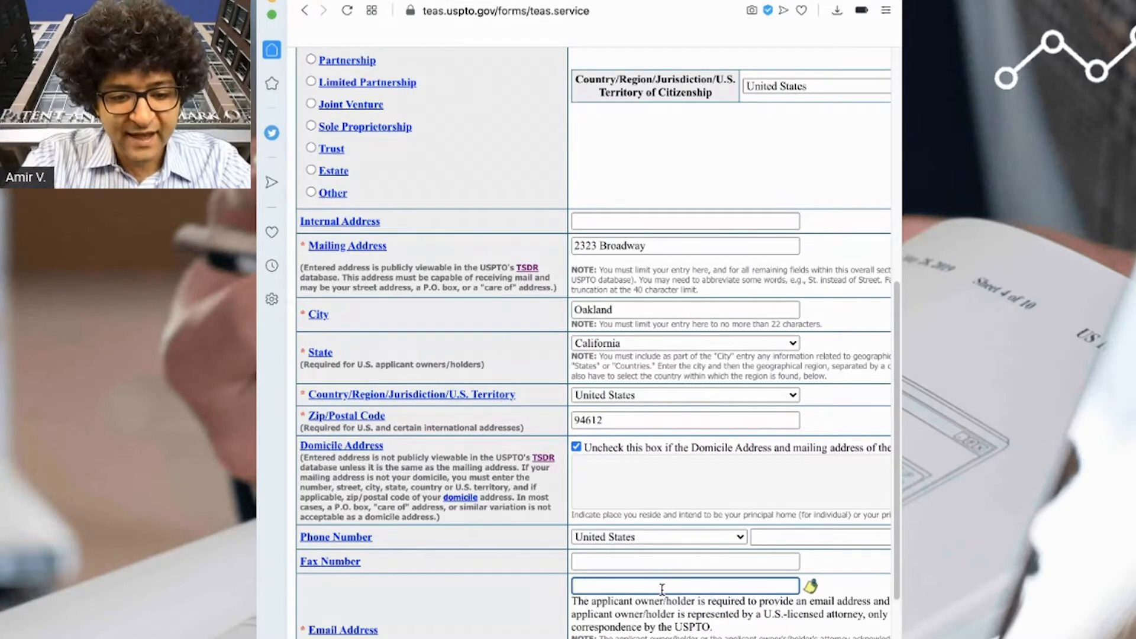
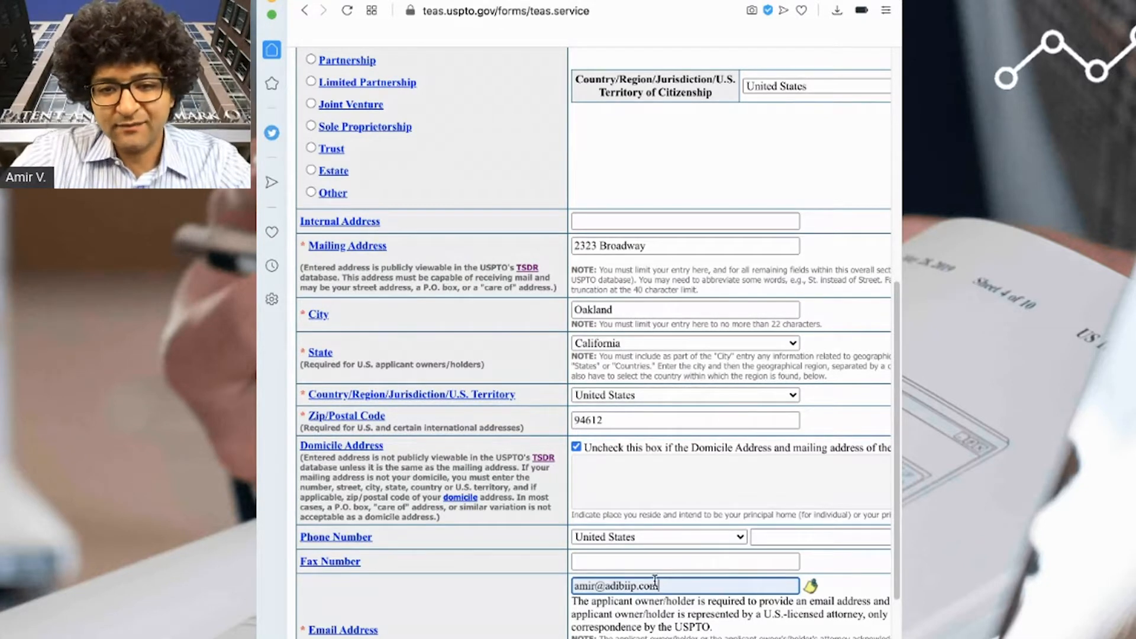
pyautogui.scroll(-3, 546, 567)
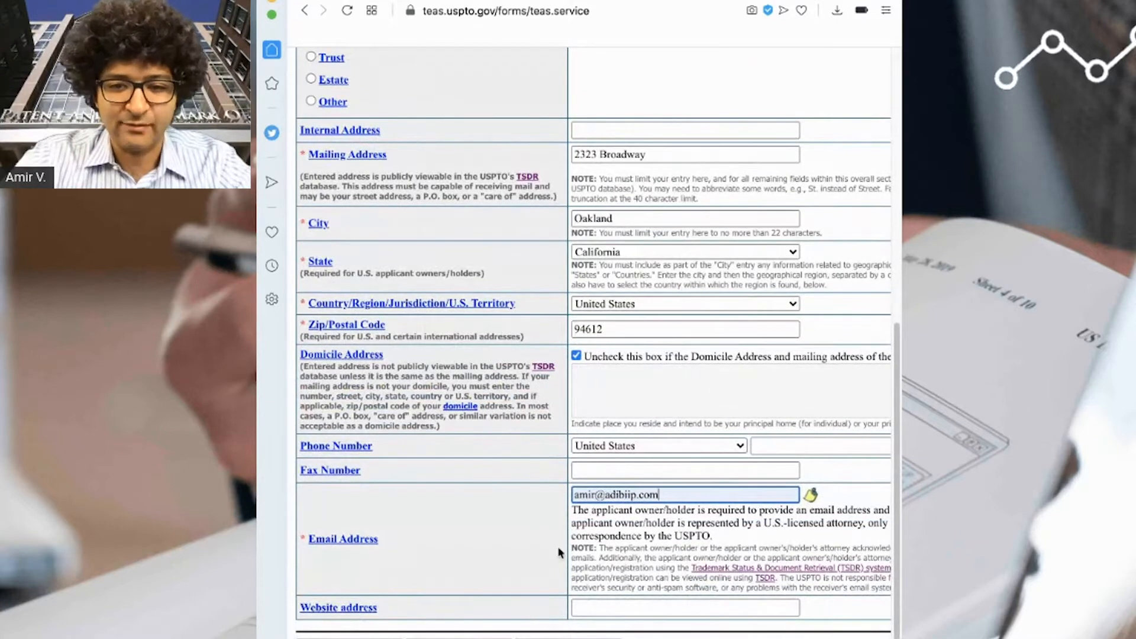
pyautogui.click(607, 606)
pyautogui.click(524, 572)
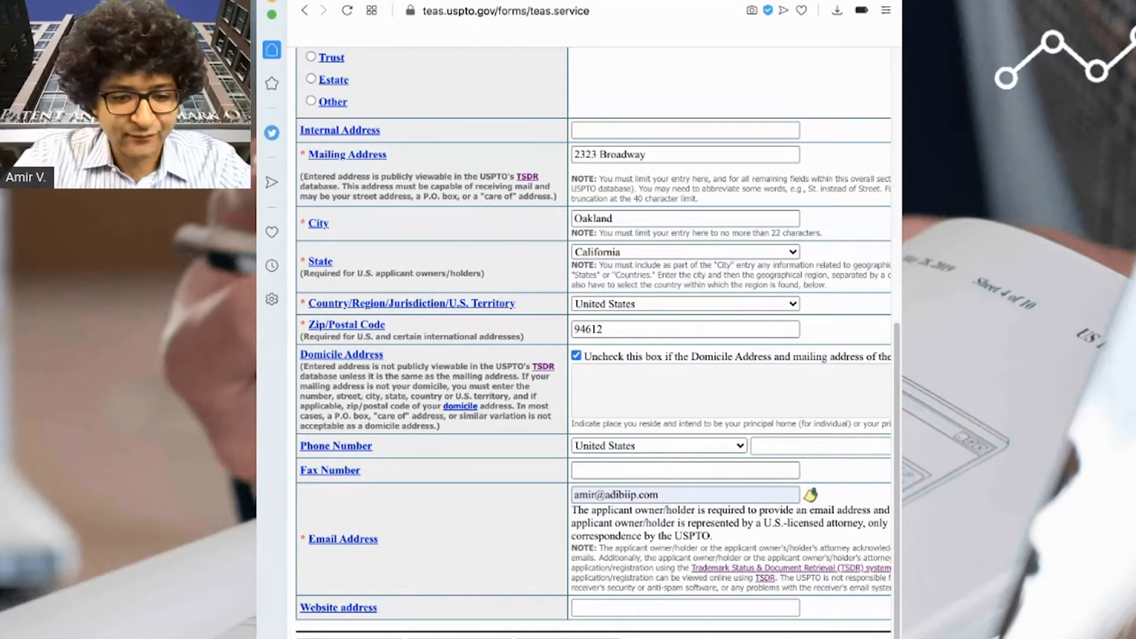
pyautogui.click(568, 638)
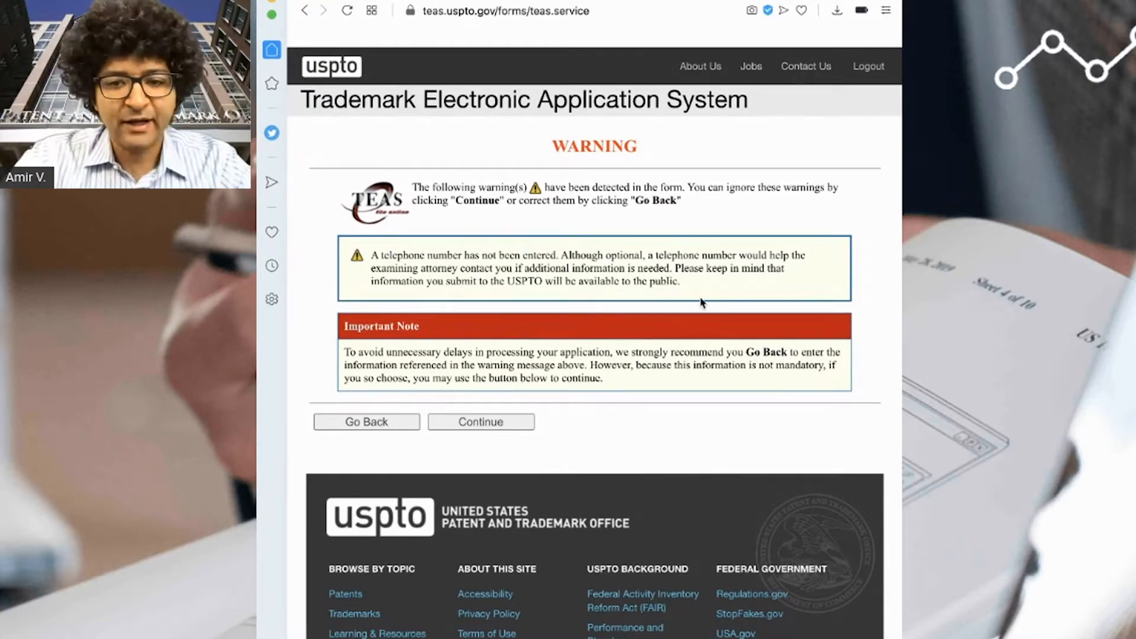
# - Continue past the missing-telephone warning to the Mark Information page
pyautogui.moveTo(682, 283); pyautogui.dragTo(560, 283)
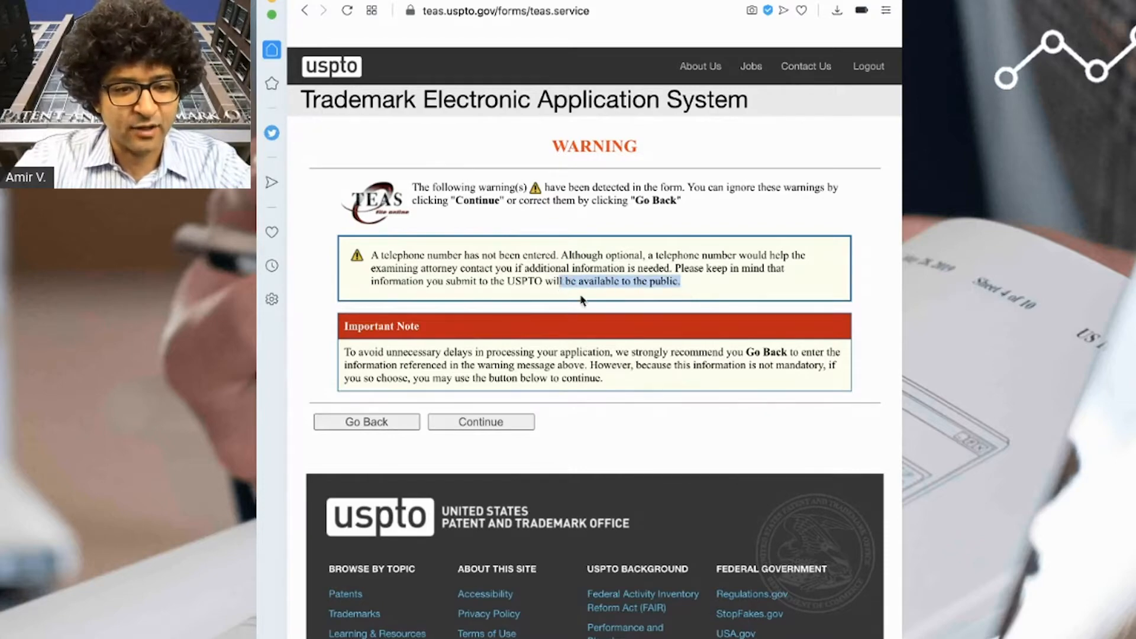
pyautogui.click(648, 283)
pyautogui.click(505, 422)
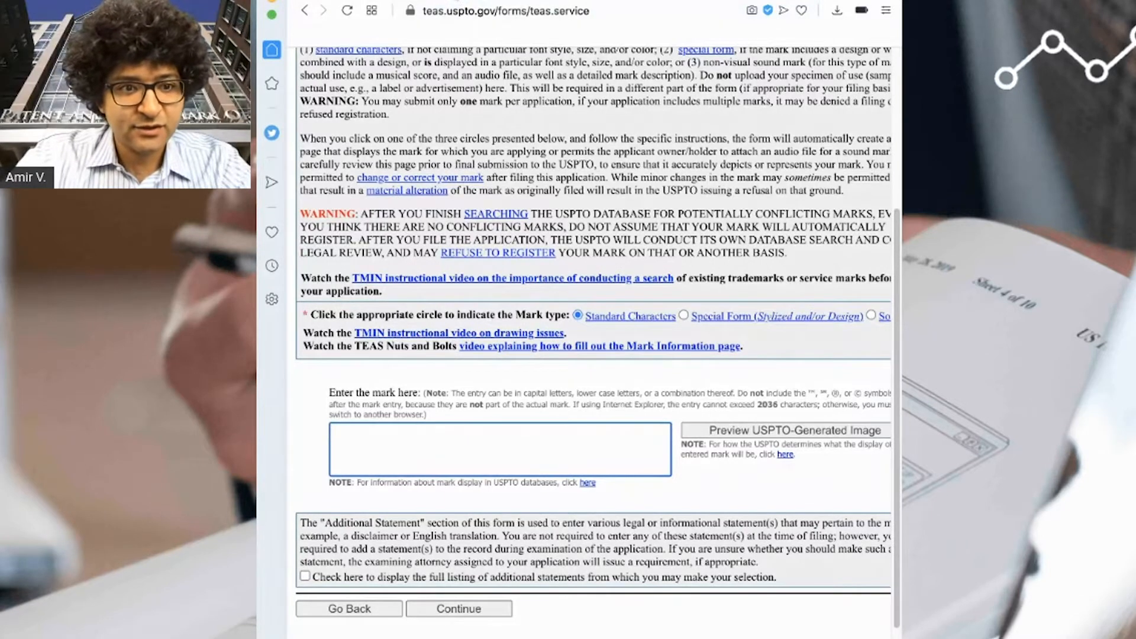
# - Open the Adibi IP Group store page in a new browser tab
pyautogui.click(456, 1)
pyautogui.write('adibiipgroup.bigcartel.com/product/adibi-ip-group-face-mask')
pyautogui.press('Return')
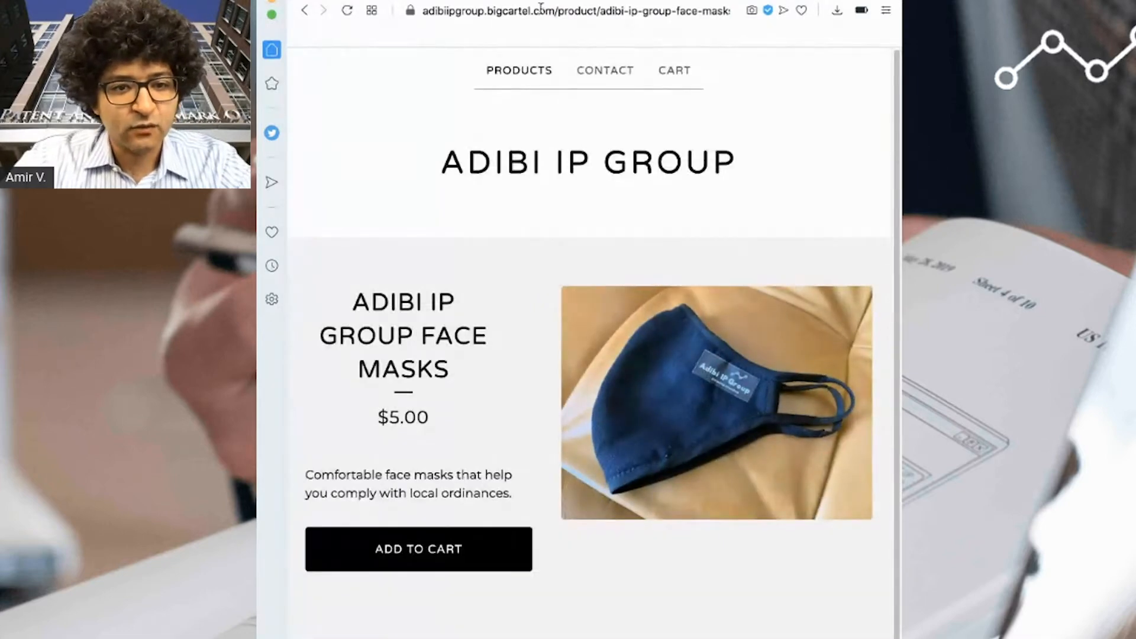
pyautogui.click(704, 367)
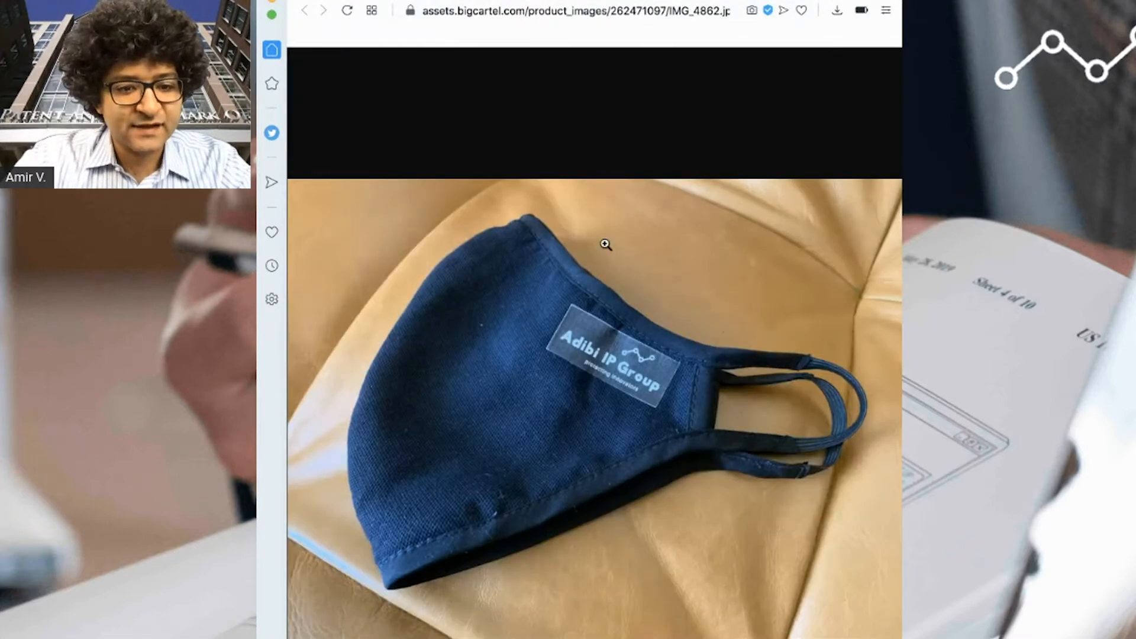
pyautogui.click(595, 352)
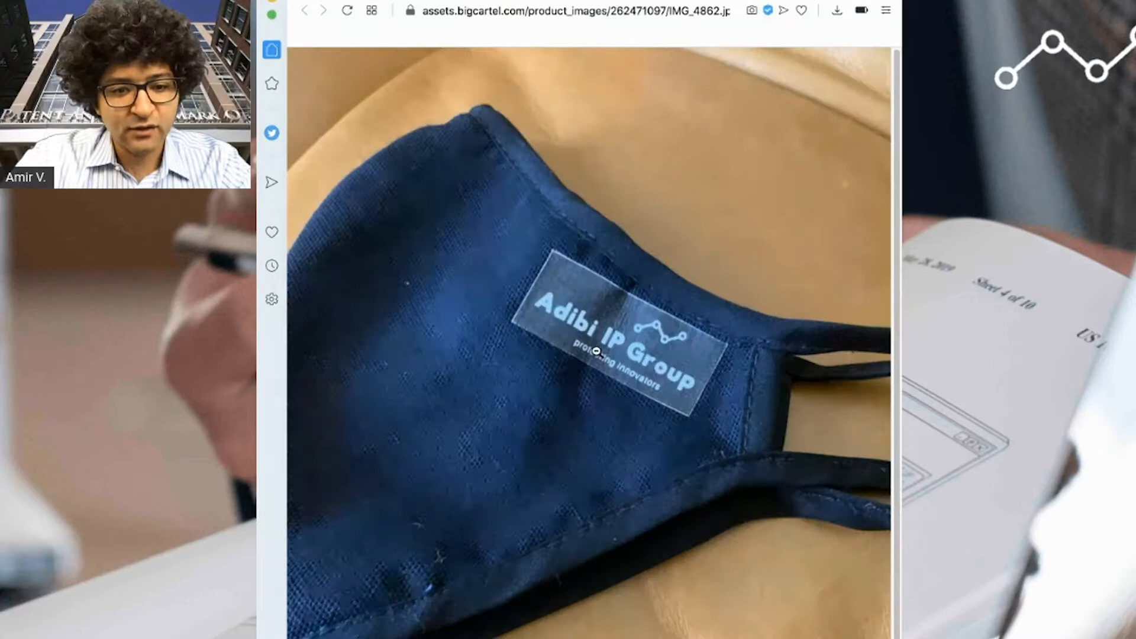
pyautogui.click(621, 381)
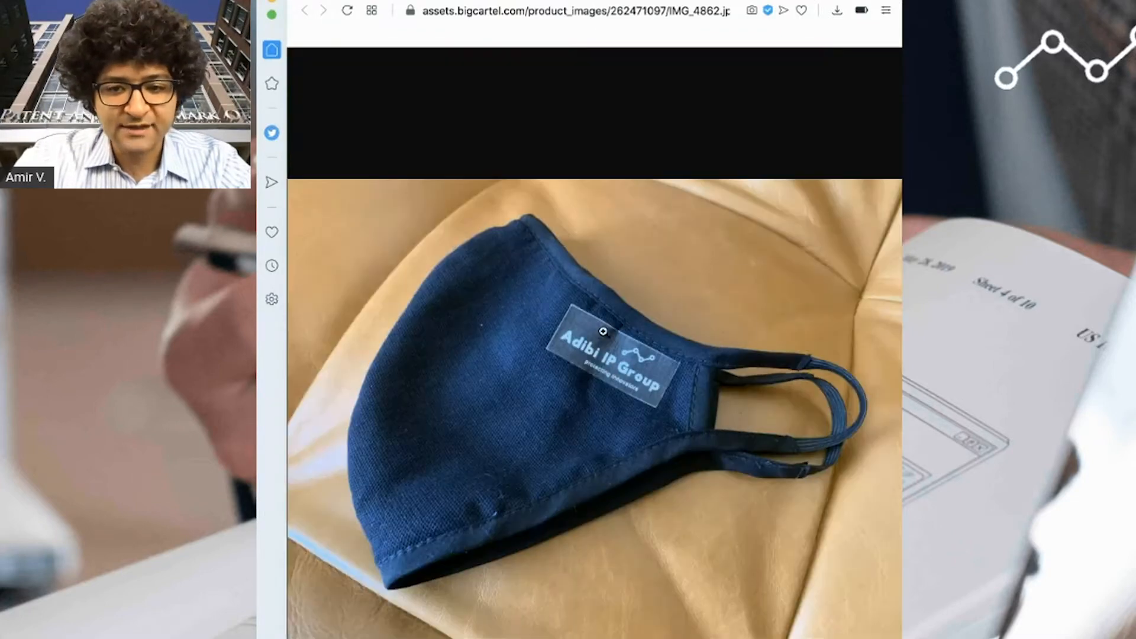
# - Enter 'Adibi IP Group protecting innovators' as the standard-character mark and continue
pyautogui.click(438, 1)
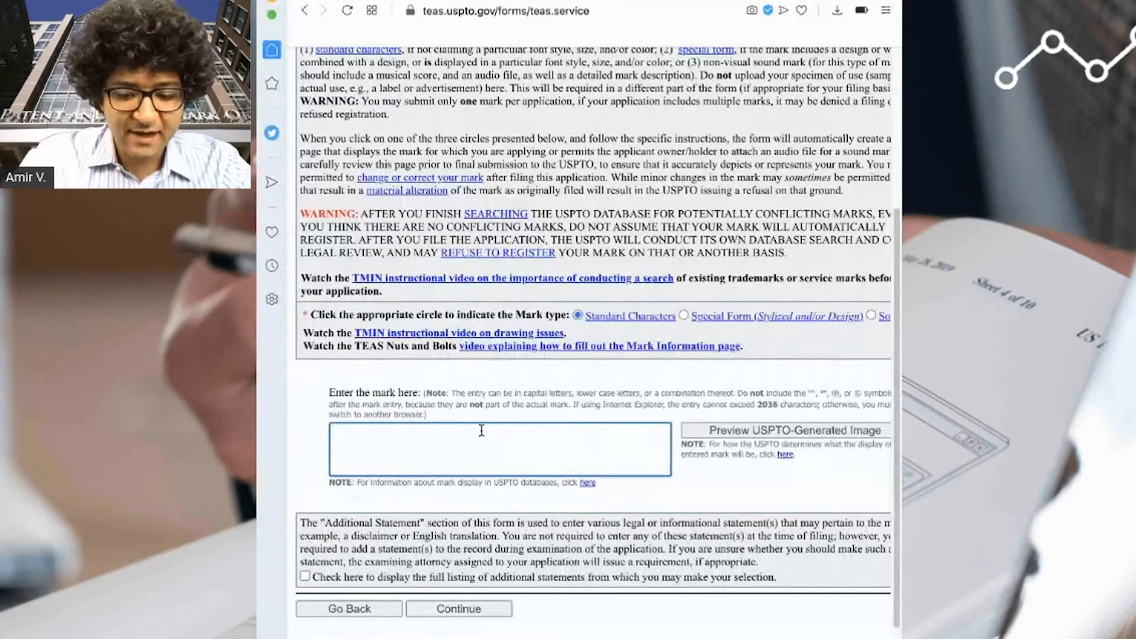
pyautogui.write('Adibi IP Group pr')
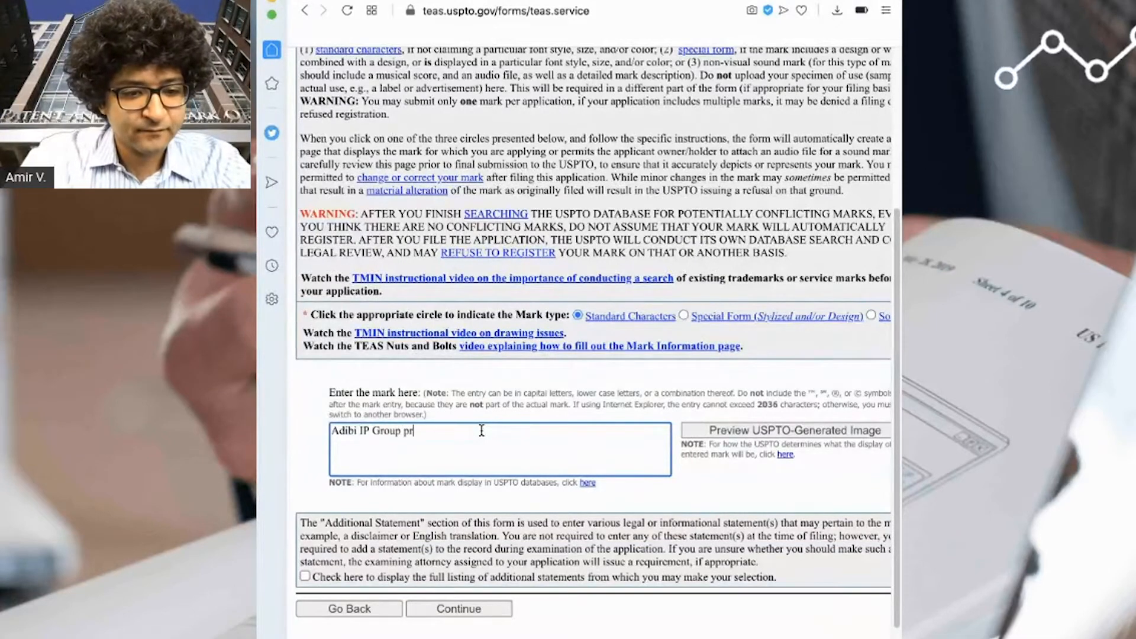
pyautogui.write('otecting innova')
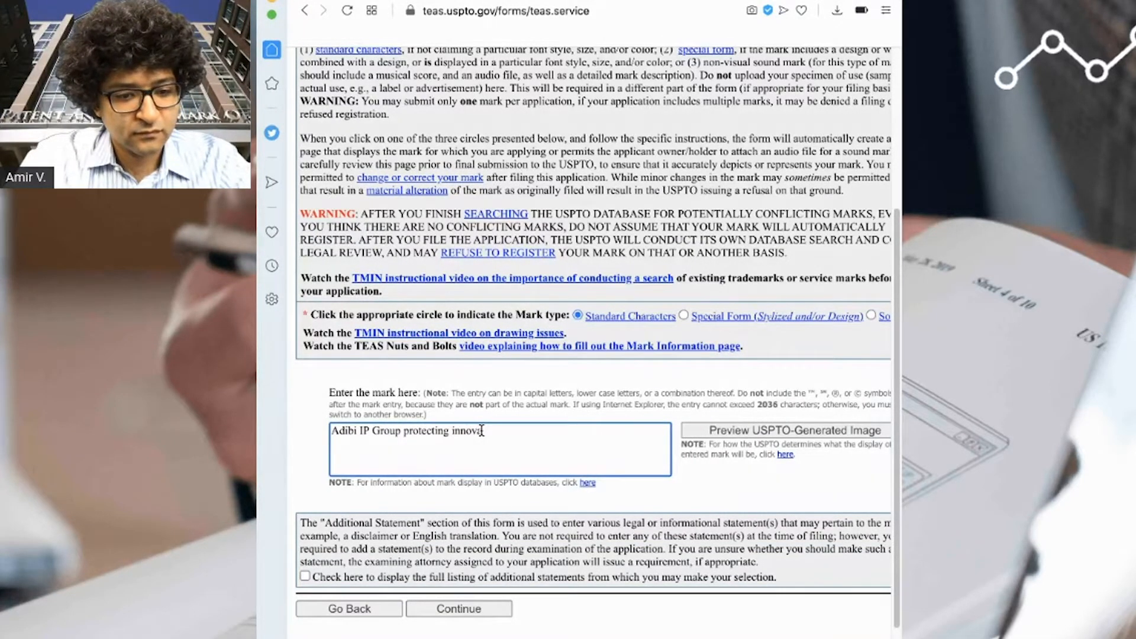
pyautogui.write('tors')
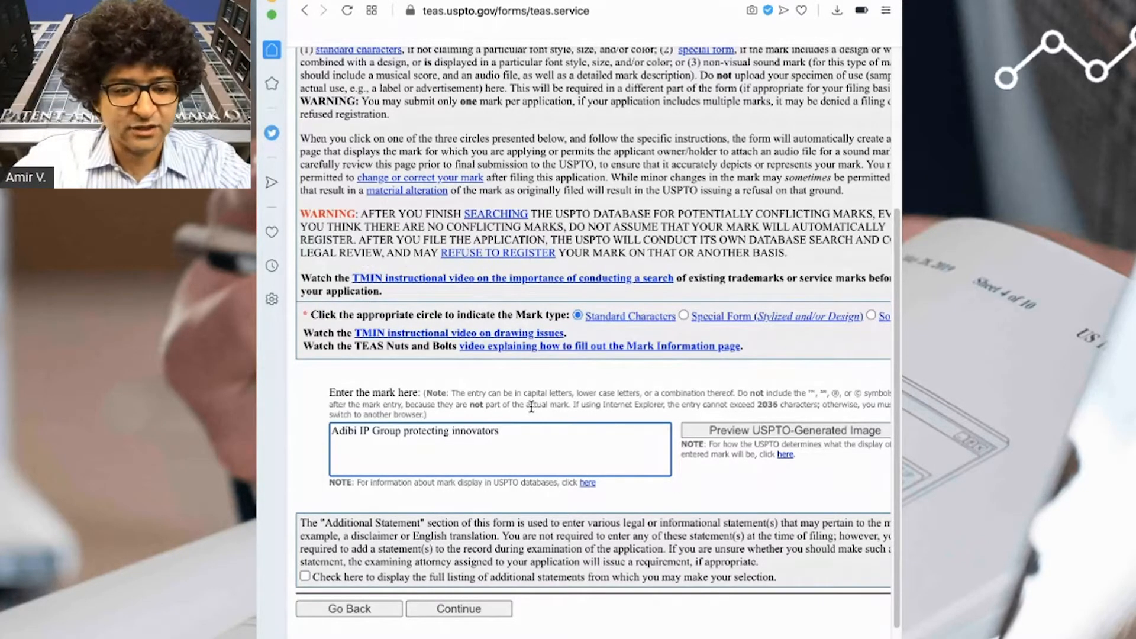
pyautogui.click(475, 609)
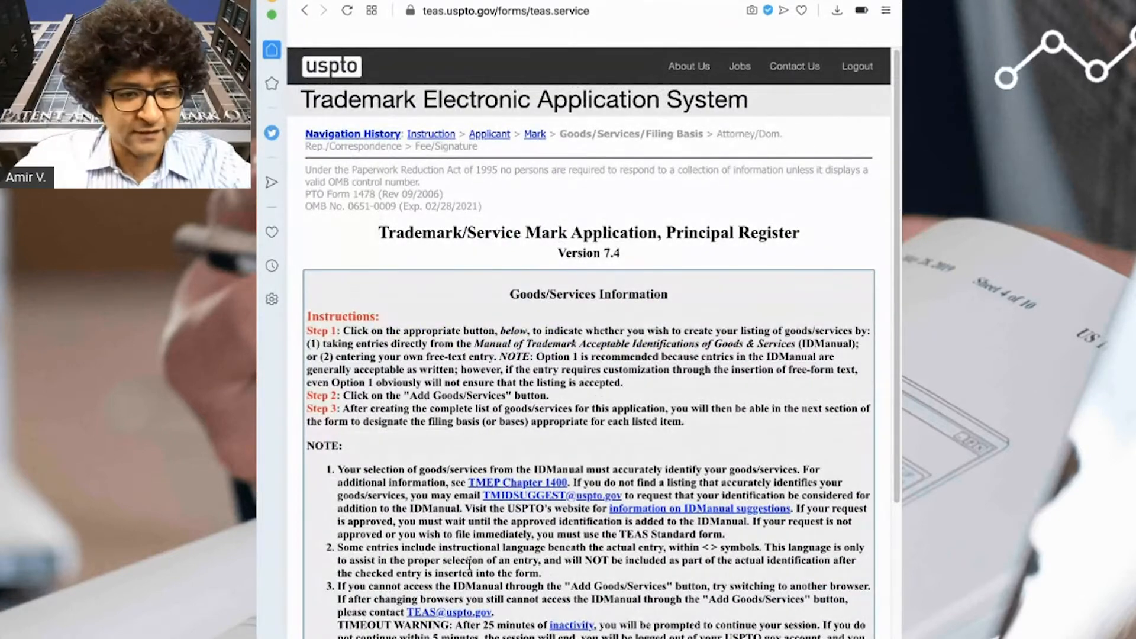
# - Select free-form text entry for goods/services and add a new goods/services listing
pyautogui.scroll(-3, 464, 591)
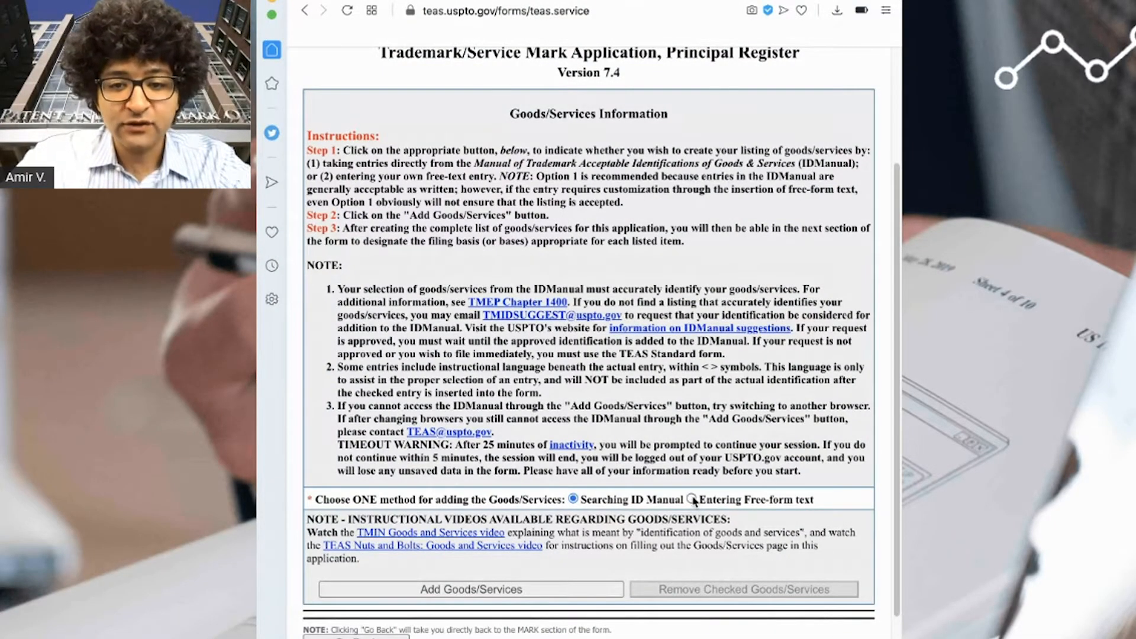
pyautogui.click(693, 500)
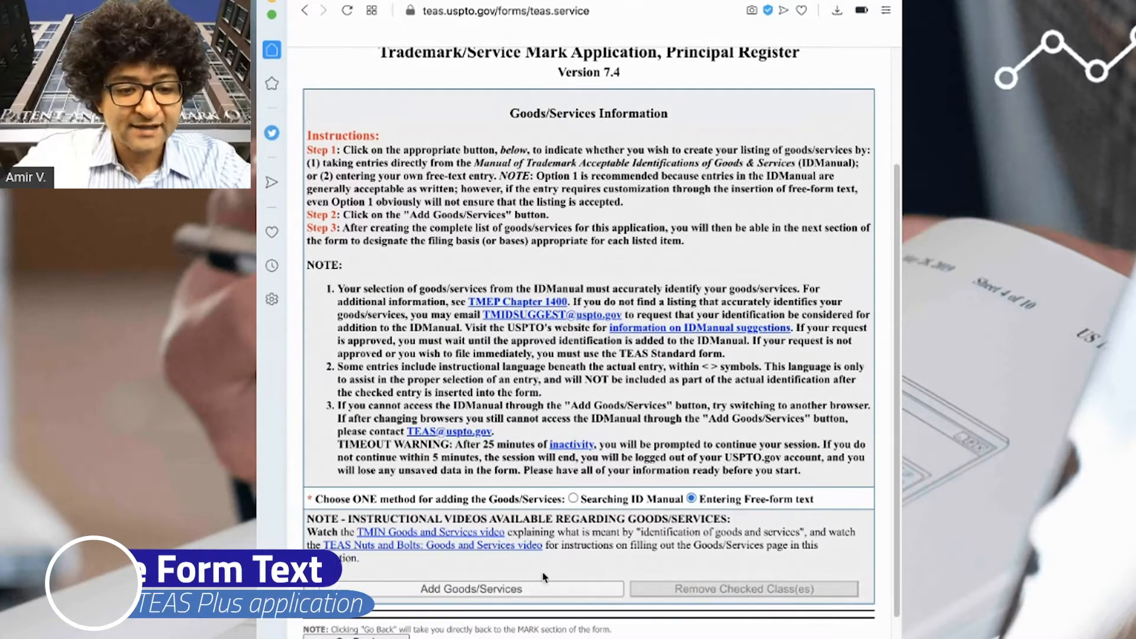
pyautogui.click(527, 592)
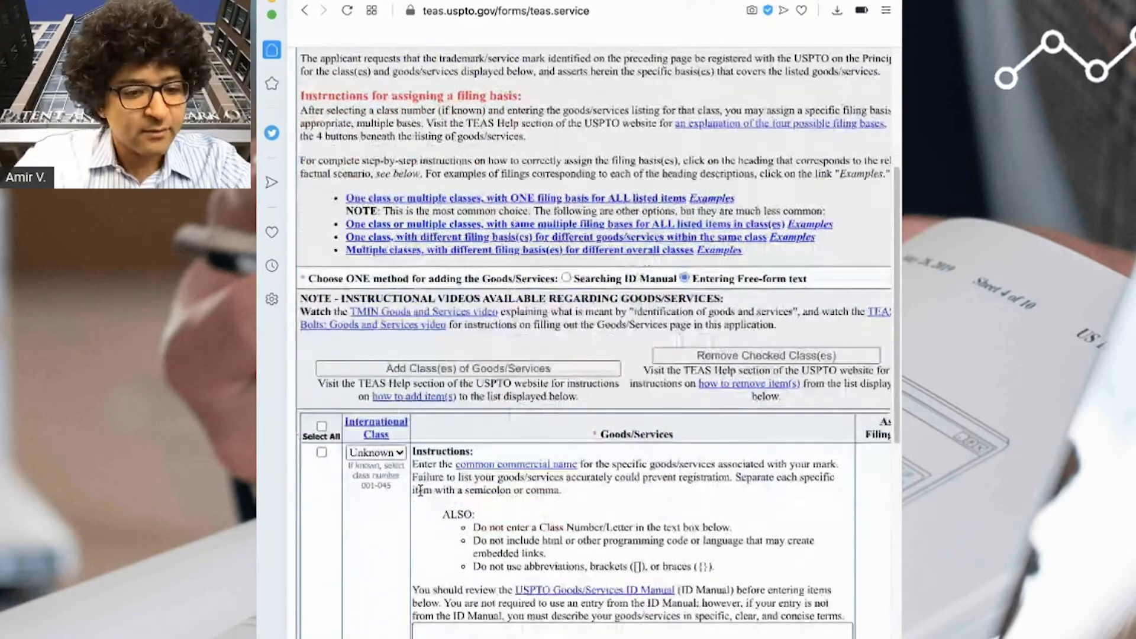
# - Tick only the first goods/services row and assign it International Class 025
pyautogui.scroll(3, 396, 284)
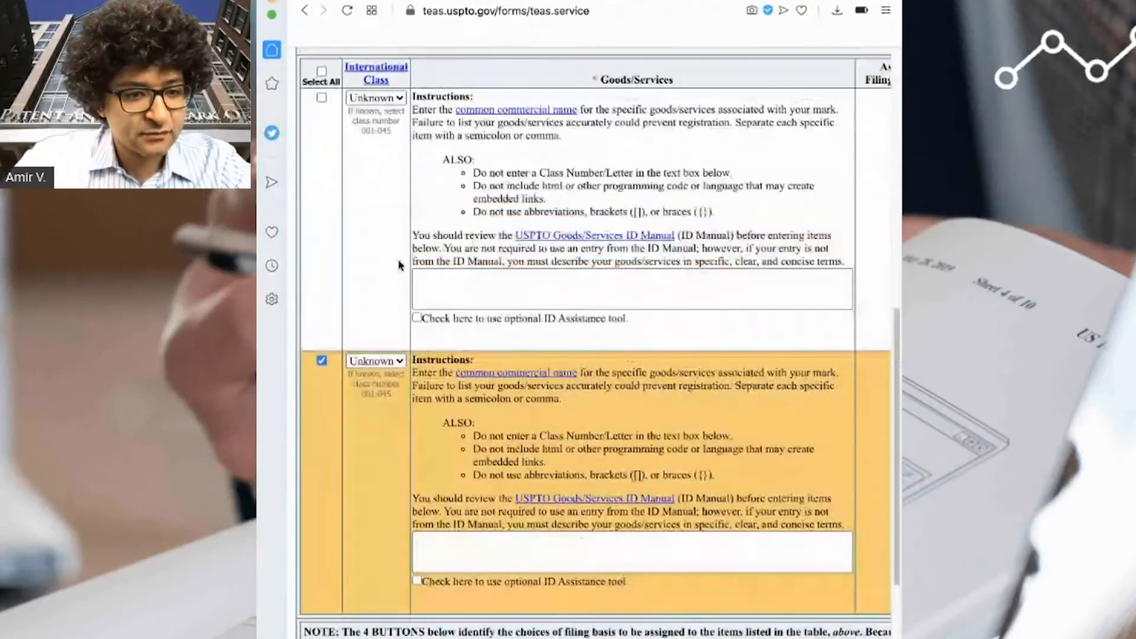
pyautogui.moveTo(257, 319); pyautogui.dragTo(165, 320)
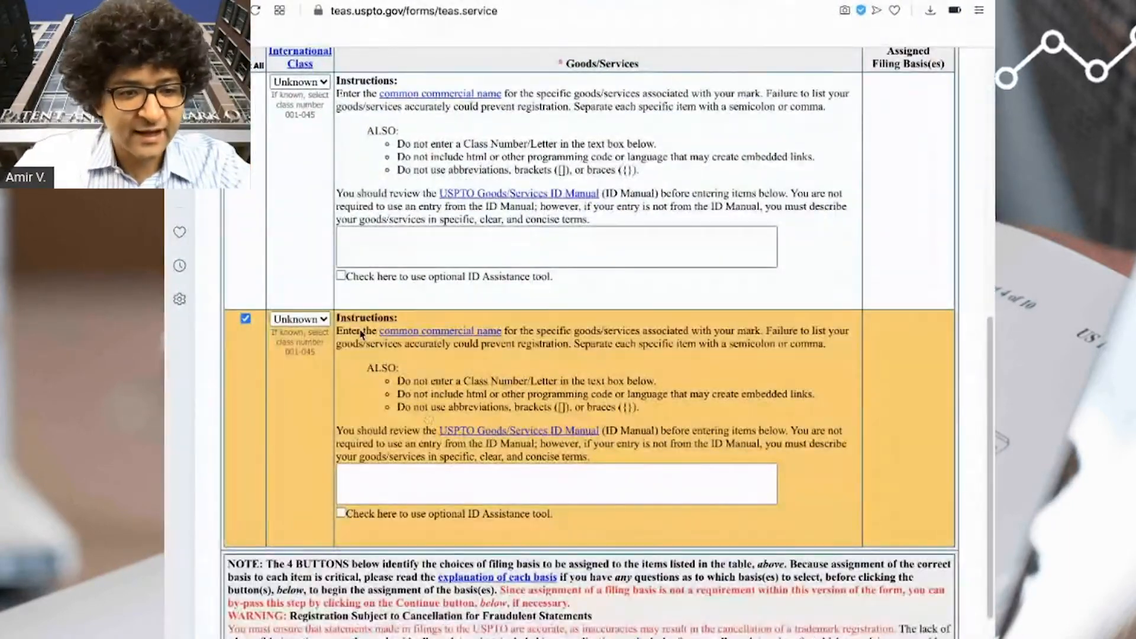
pyautogui.click(245, 318)
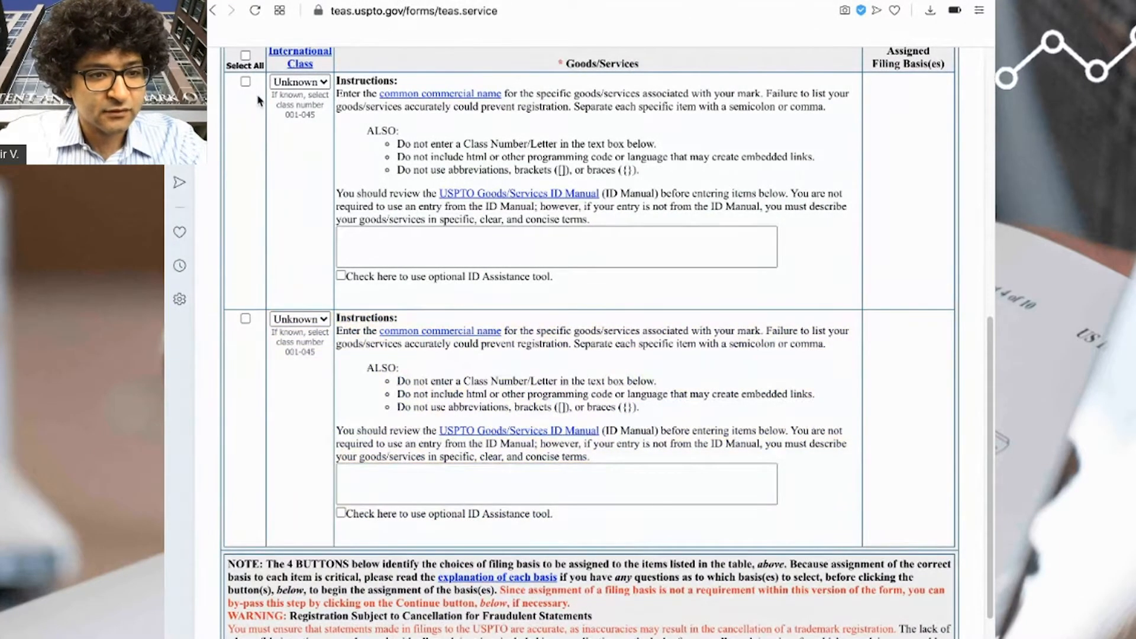
pyautogui.click(245, 81)
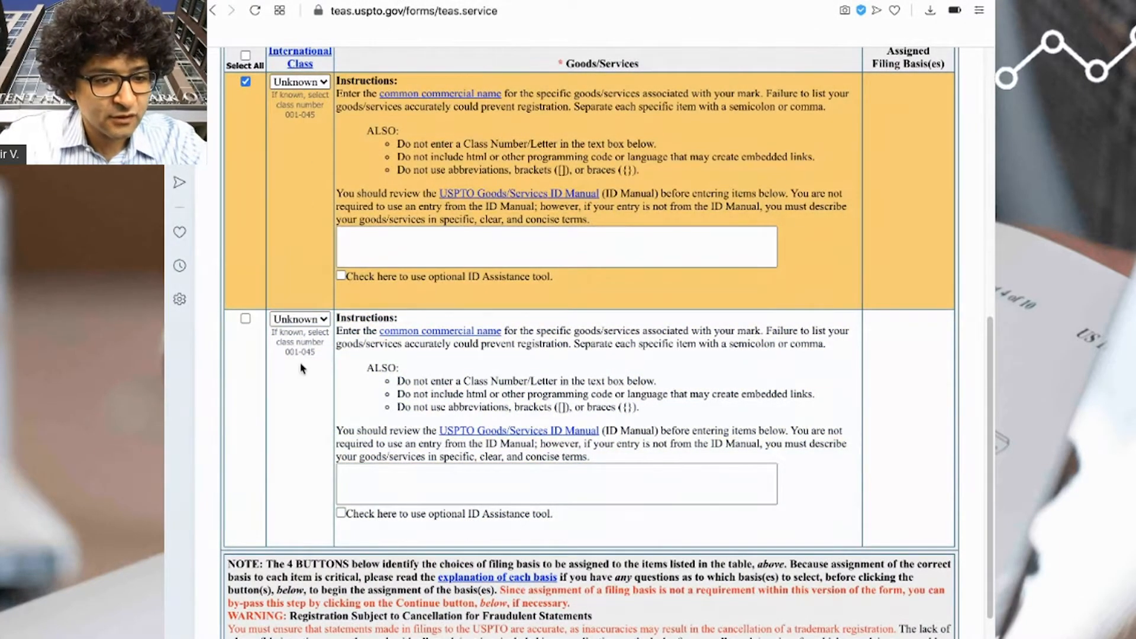
pyautogui.click(294, 442)
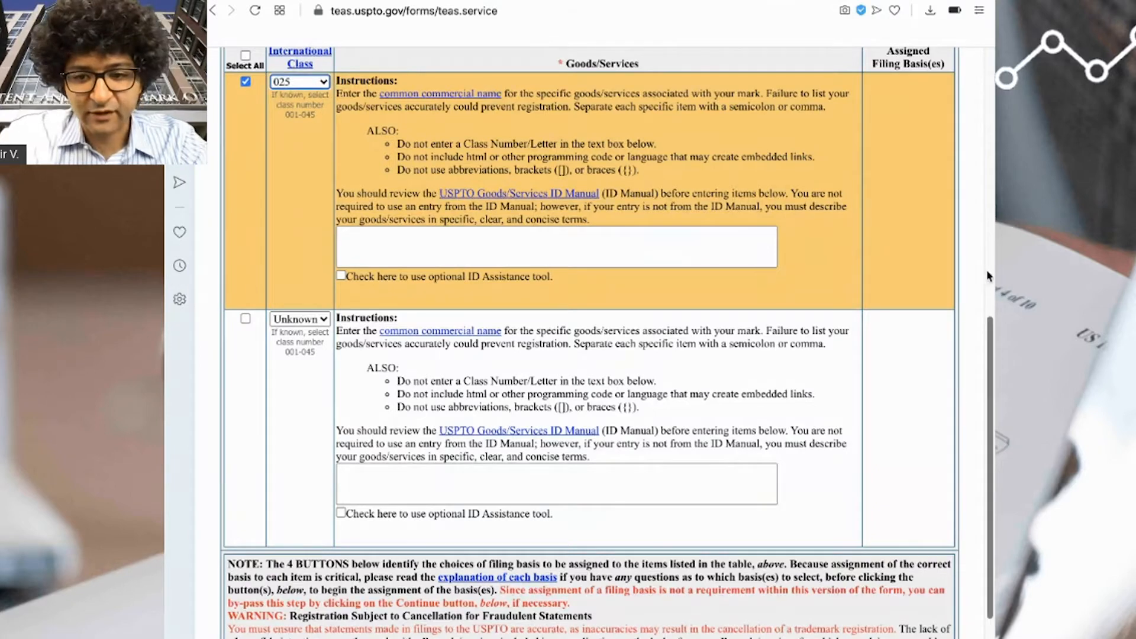
pyautogui.moveTo(993, 270); pyautogui.dragTo(948, 270)
# - Describe the first row's goods as 'Clothing and apparel, namely face masks'
pyautogui.click(540, 264)
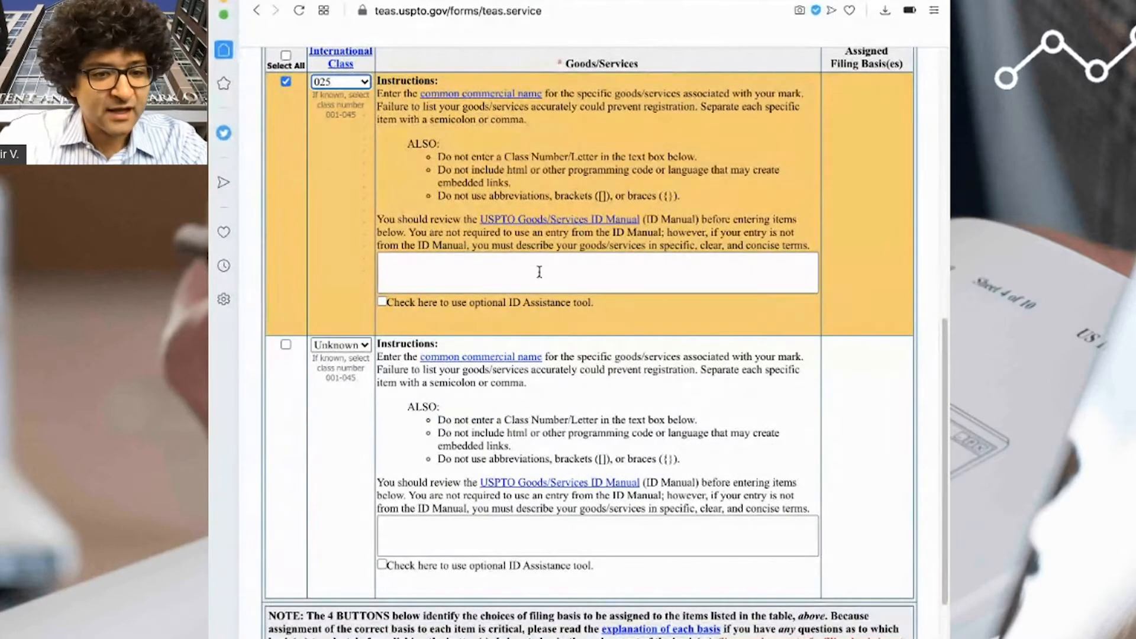
pyautogui.write('Cloti')
pyautogui.press('BackSpace')
pyautogui.press('BackSpace')
pyautogui.press('BackSpace')
pyautogui.press('BackSpace')
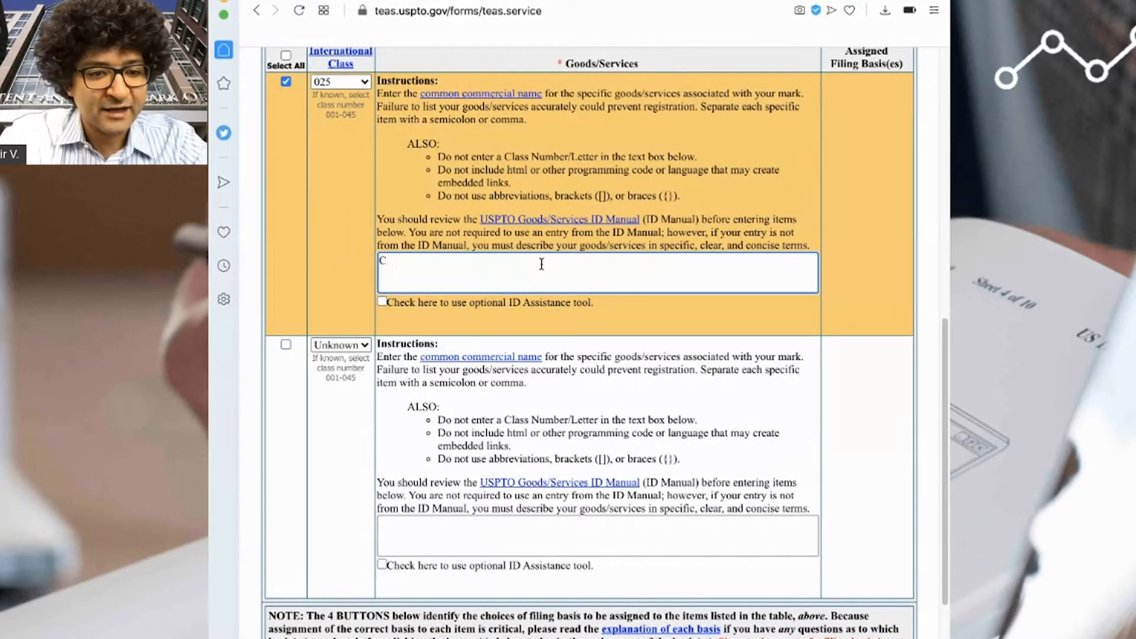
pyautogui.write('lotihin')
pyautogui.press('BackSpace')
pyautogui.press('BackSpace')
pyautogui.press('BackSpace')
pyautogui.press('BackSpace')
pyautogui.write('hing and apparen')
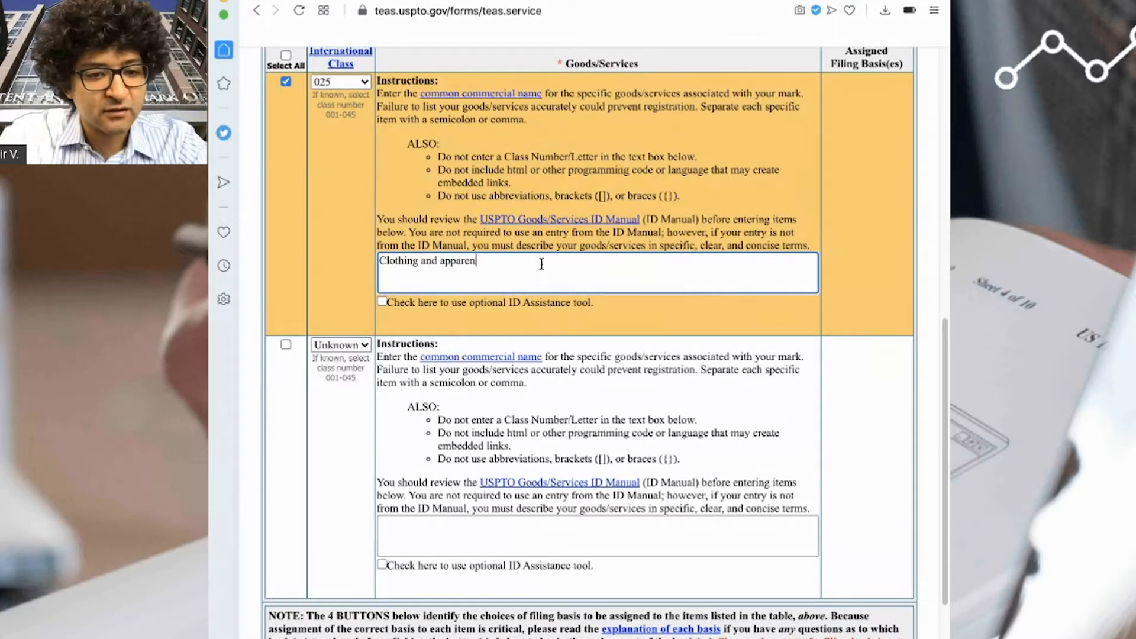
pyautogui.press('BackSpace')
pyautogui.write('l, nam')
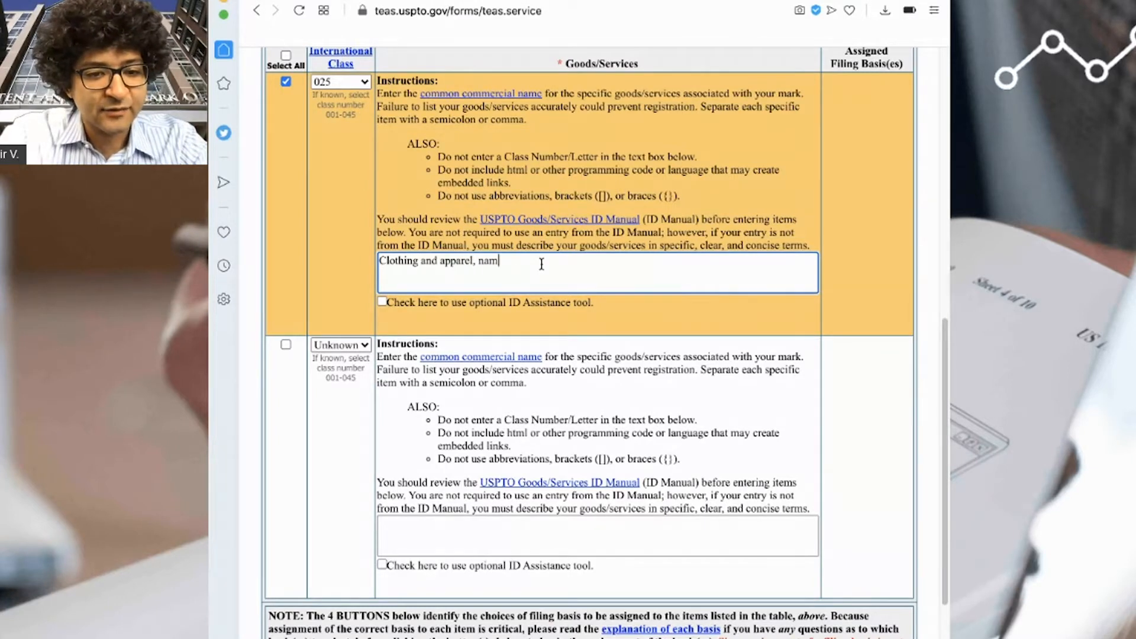
pyautogui.write('ely face masks.')
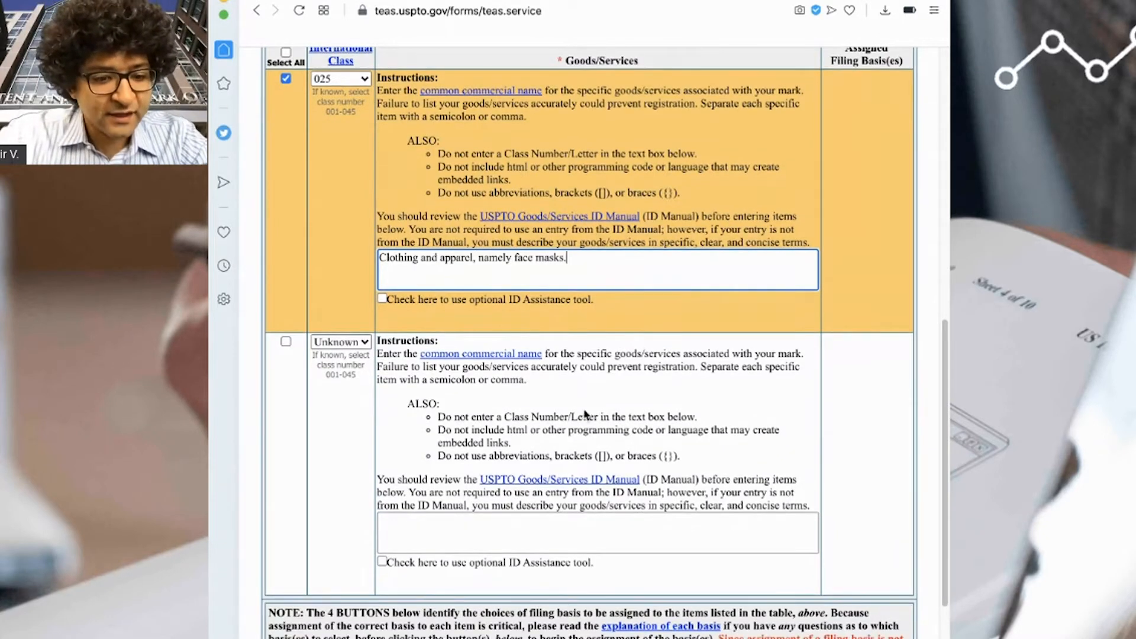
pyautogui.scroll(-1, 584, 413)
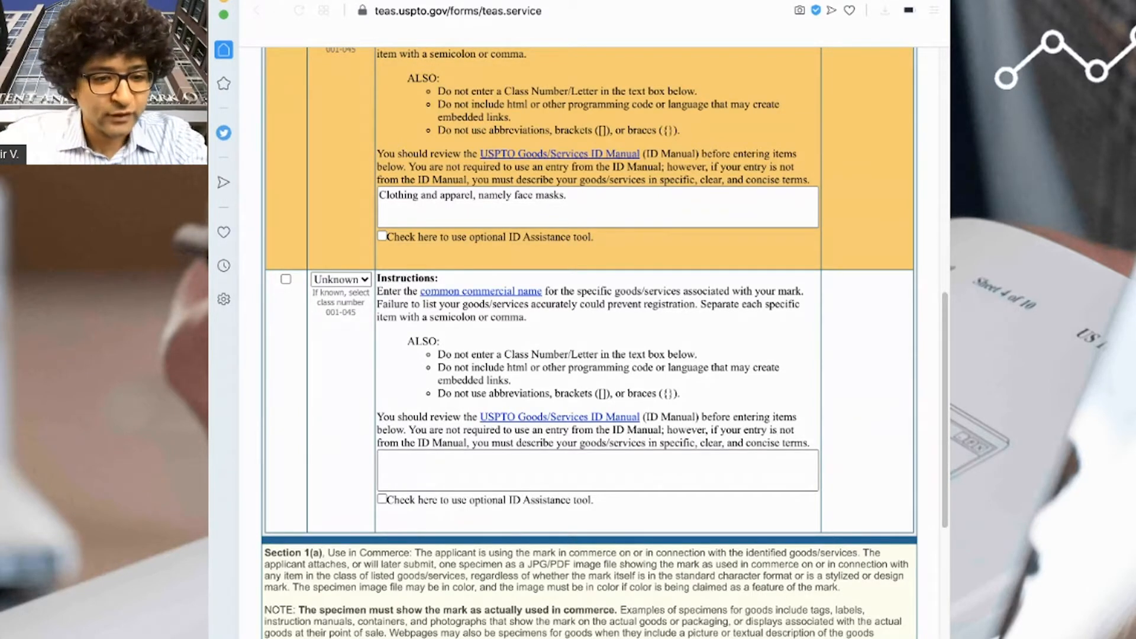
# - Open the specimen attachment page for the Section 1(a) use-in-commerce basis
pyautogui.scroll(-5, 591, 355)
pyautogui.click(448, 514)
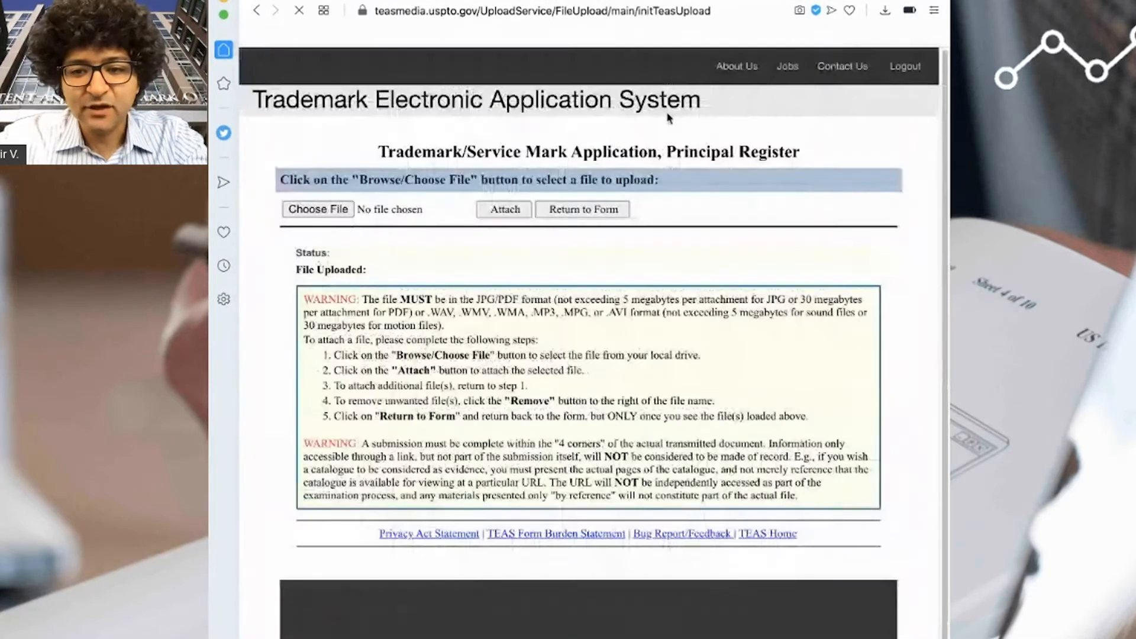
# - Choose AVA-T06 Specimen.jpg and attach it as the specimen file
pyautogui.click(319, 209)
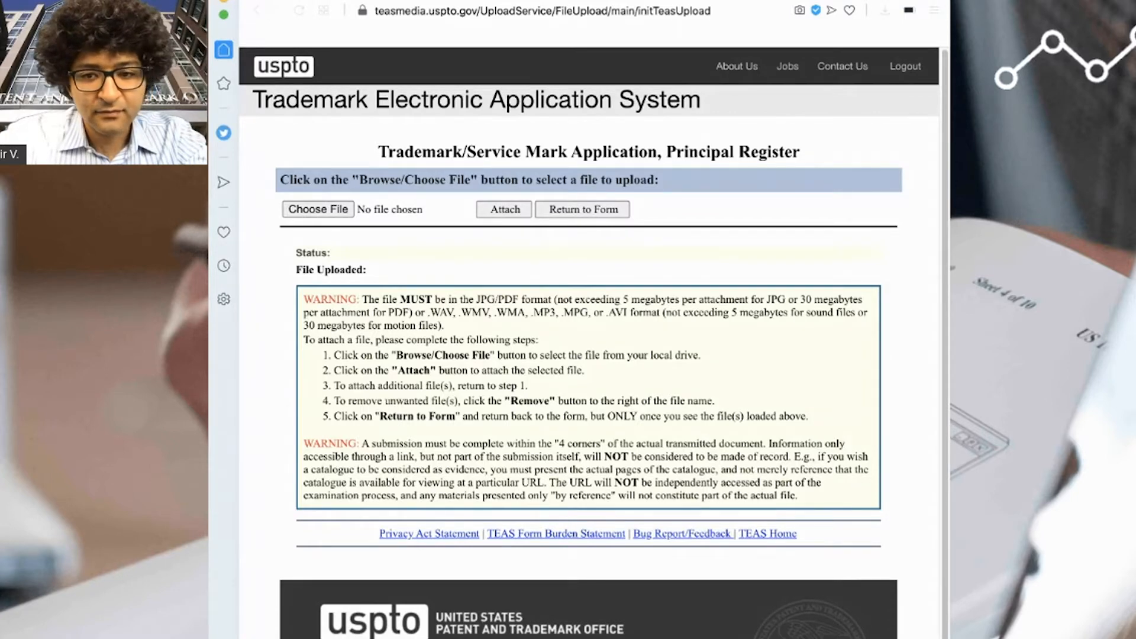
pyautogui.click(846, 360)
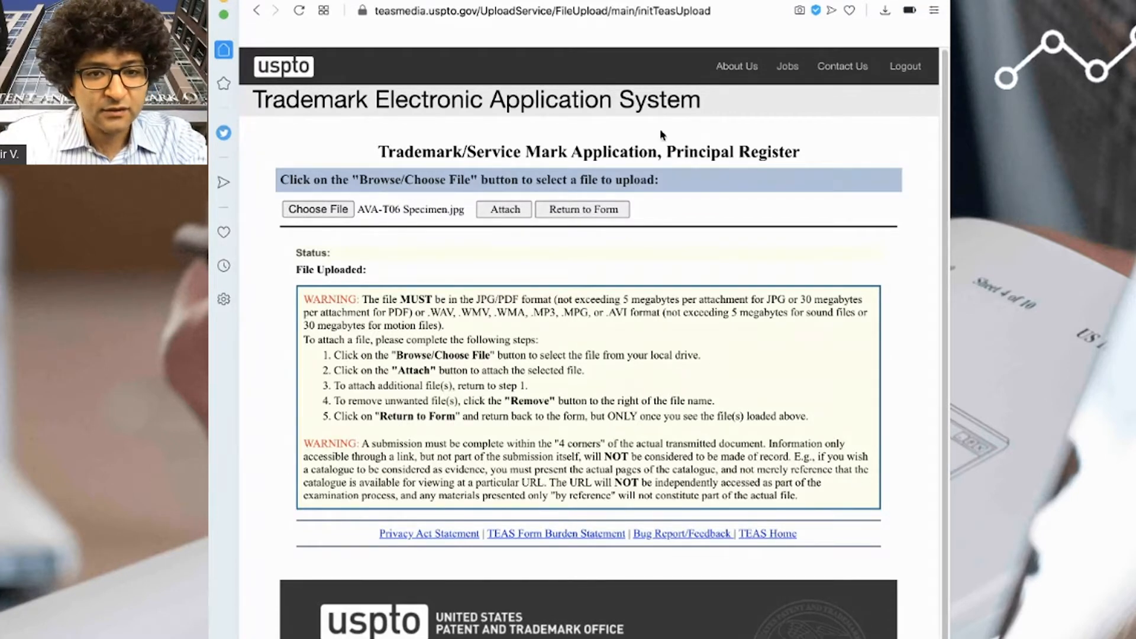
pyautogui.click(499, 211)
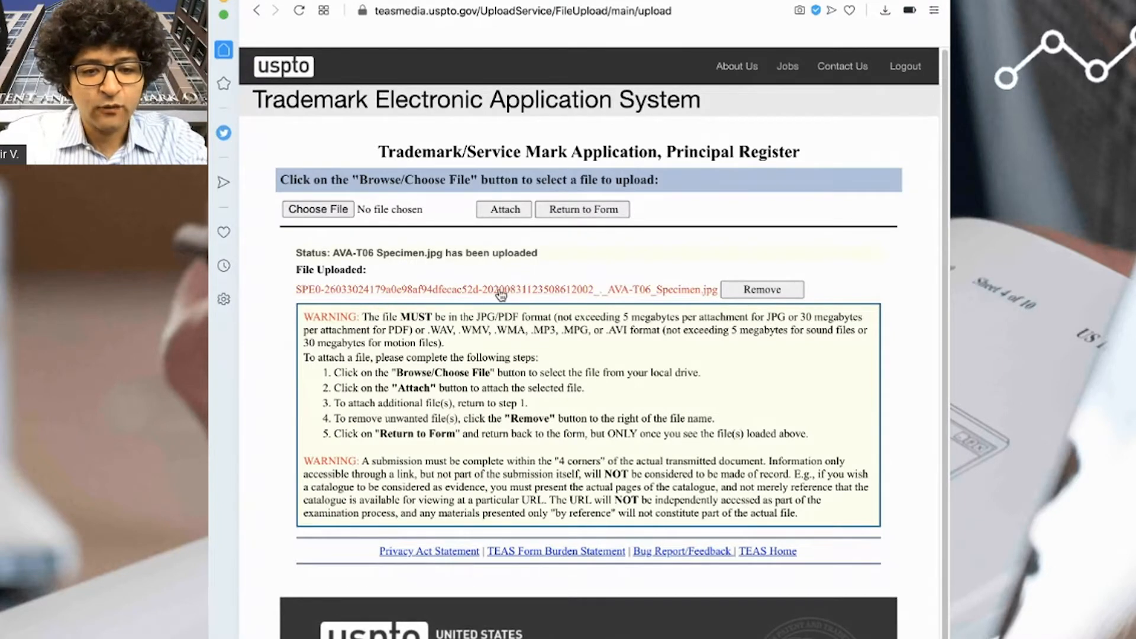
# - Describe the specimen as a photograph of the goods with a label bearing the mark
pyautogui.click(602, 216)
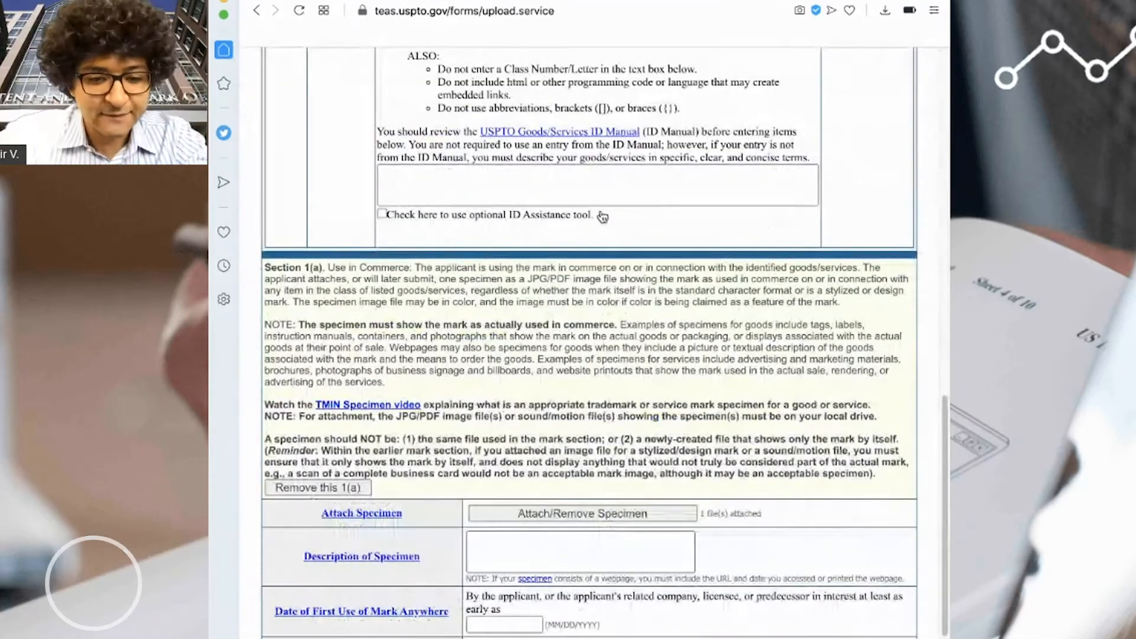
pyautogui.click(594, 546)
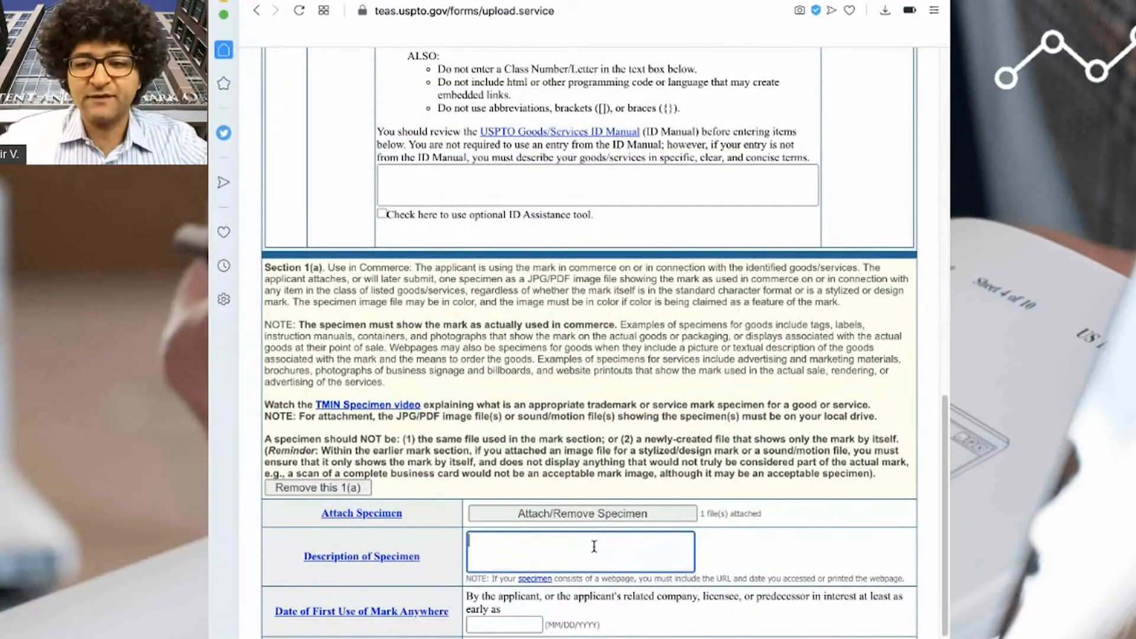
pyautogui.write('A photogr')
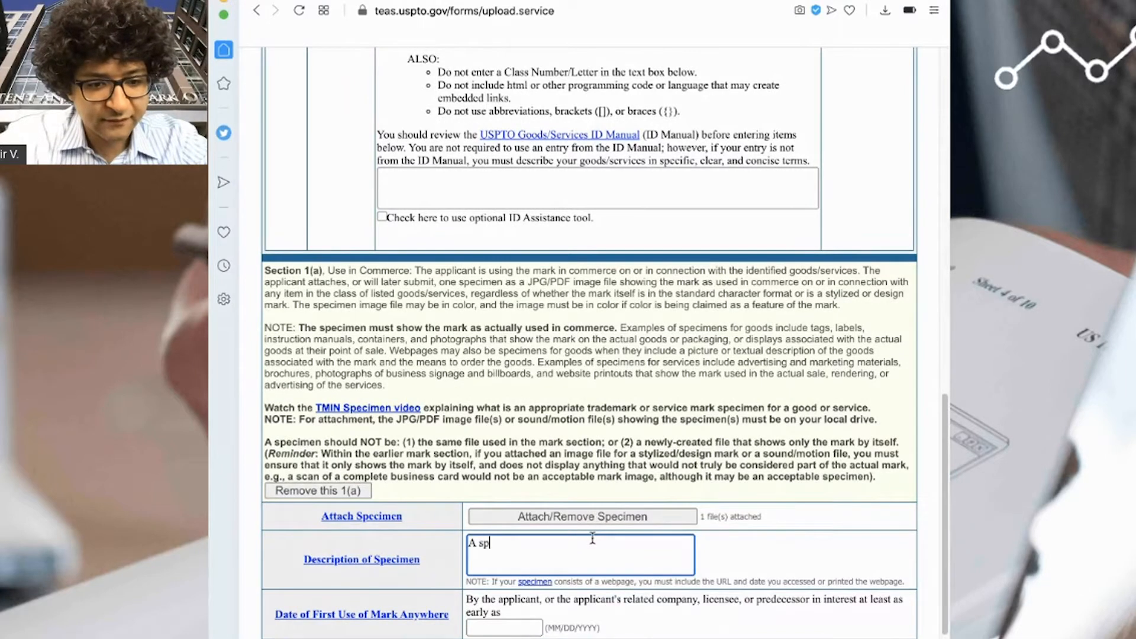
pyautogui.write('aph showing the mark')
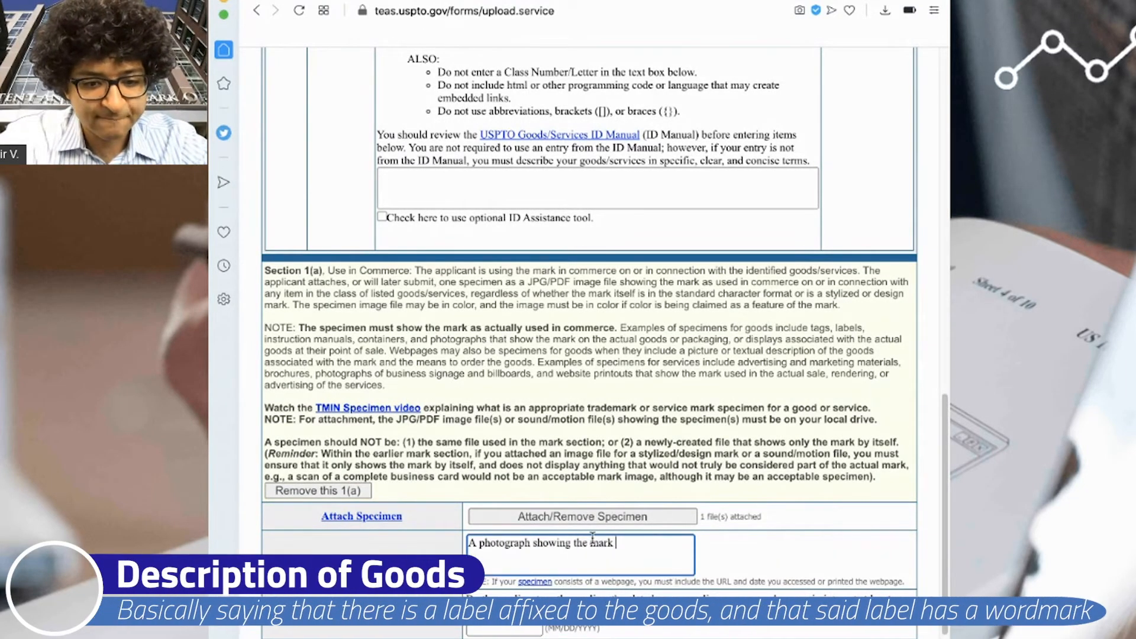
pyautogui.press('BackSpace')
pyautogui.press('BackSpace')
pyautogui.press('BackSpace')
pyautogui.press('BackSpace')
pyautogui.press('BackSpace')
pyautogui.press('BackSpace')
pyautogui.write('the ')
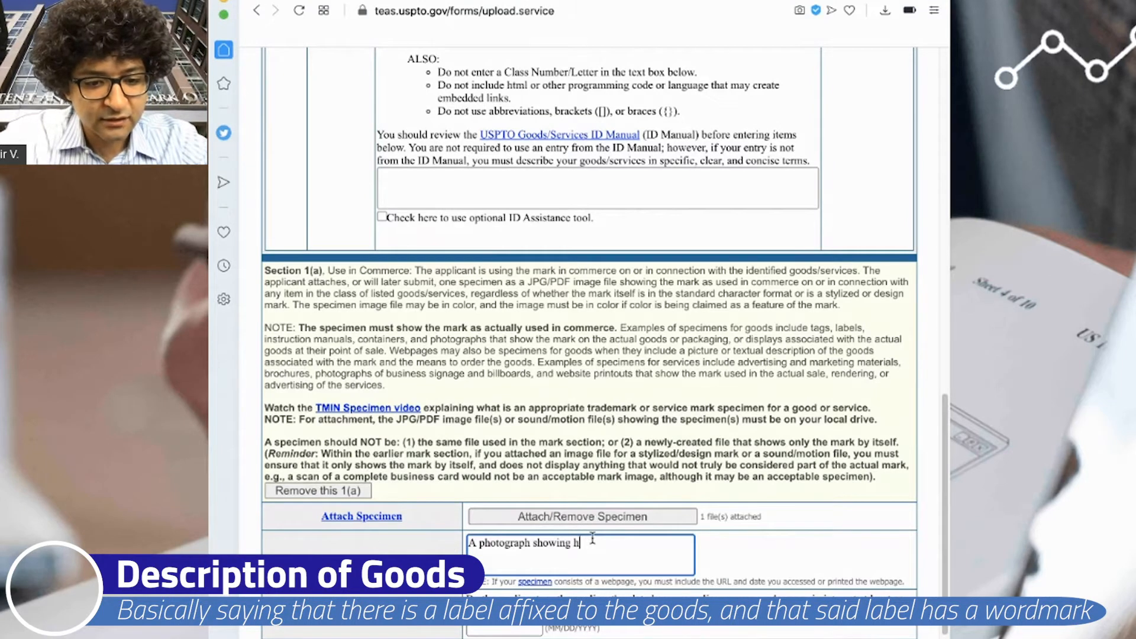
pyautogui.write('goods ')
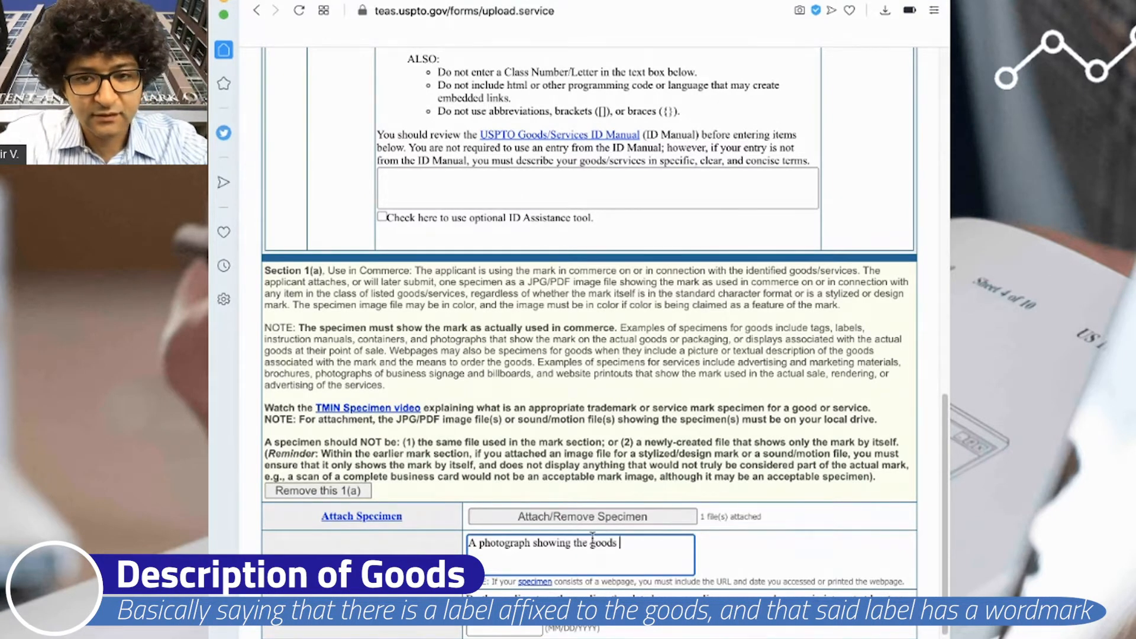
pyautogui.write('with a label ')
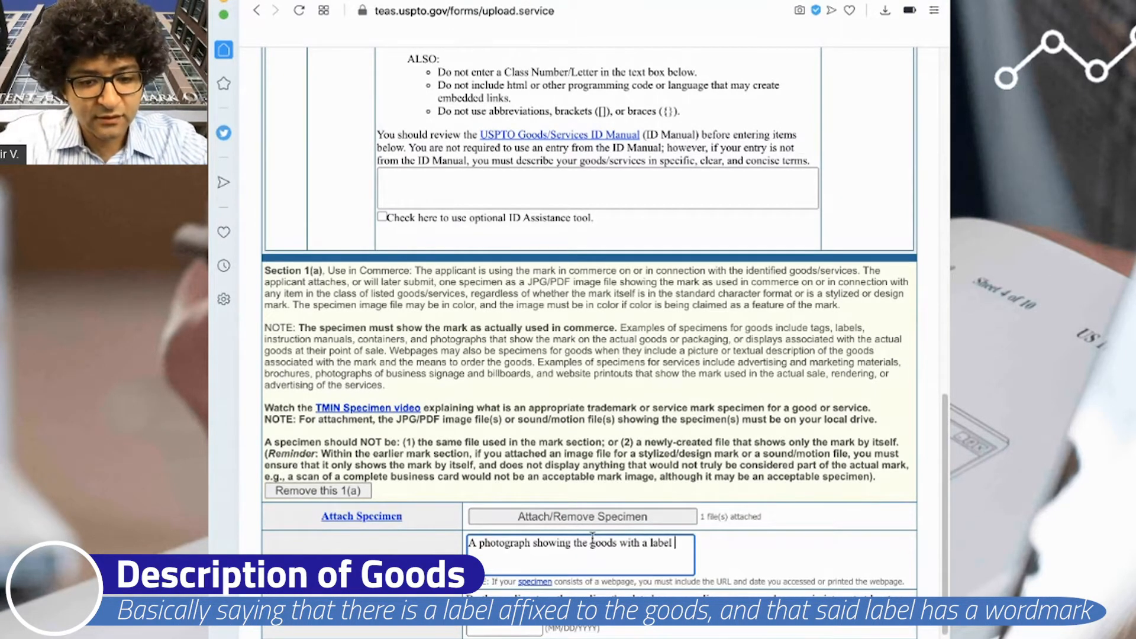
pyautogui.write('affixed to the goods bearing the mark.')
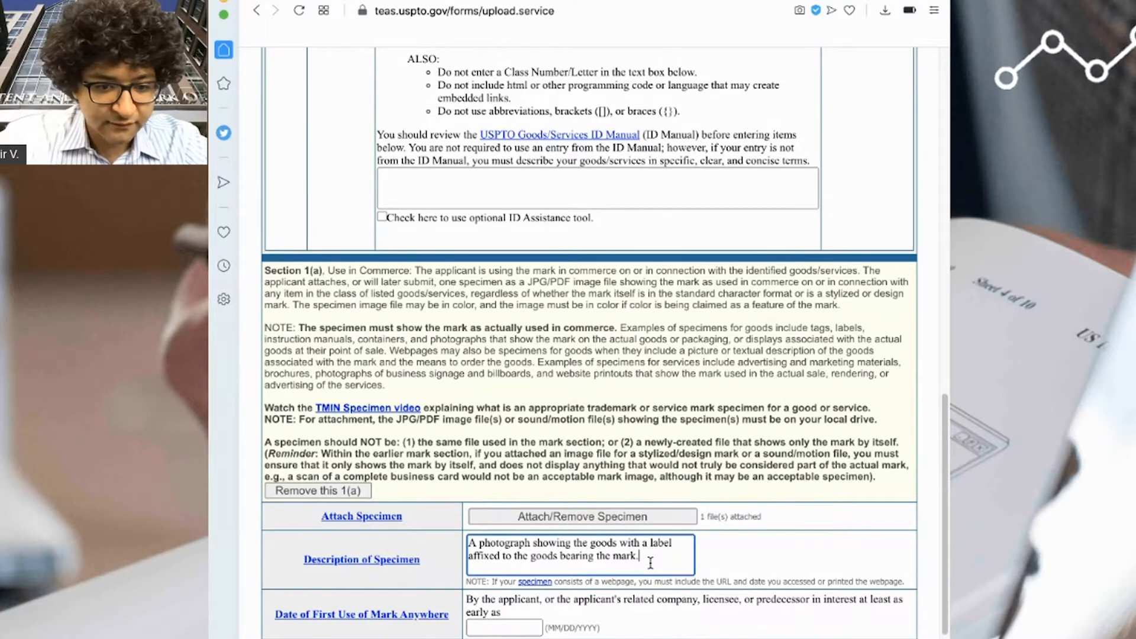
# - Enter 01/06/2020 as the date of first use anywhere
pyautogui.click(504, 628)
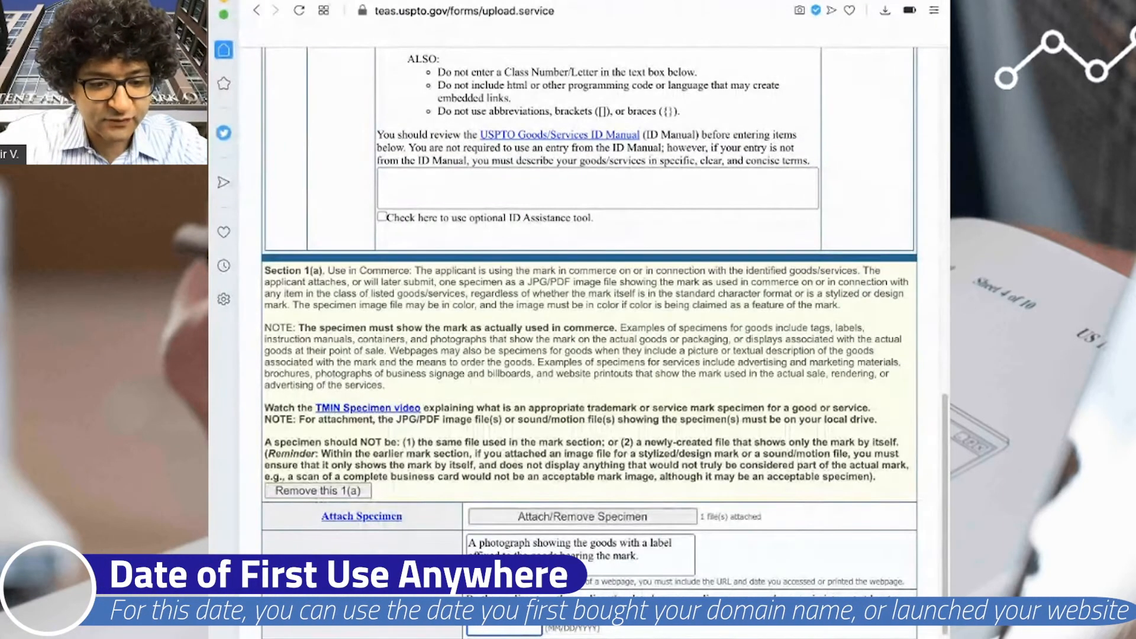
pyautogui.write('01/06/2020')
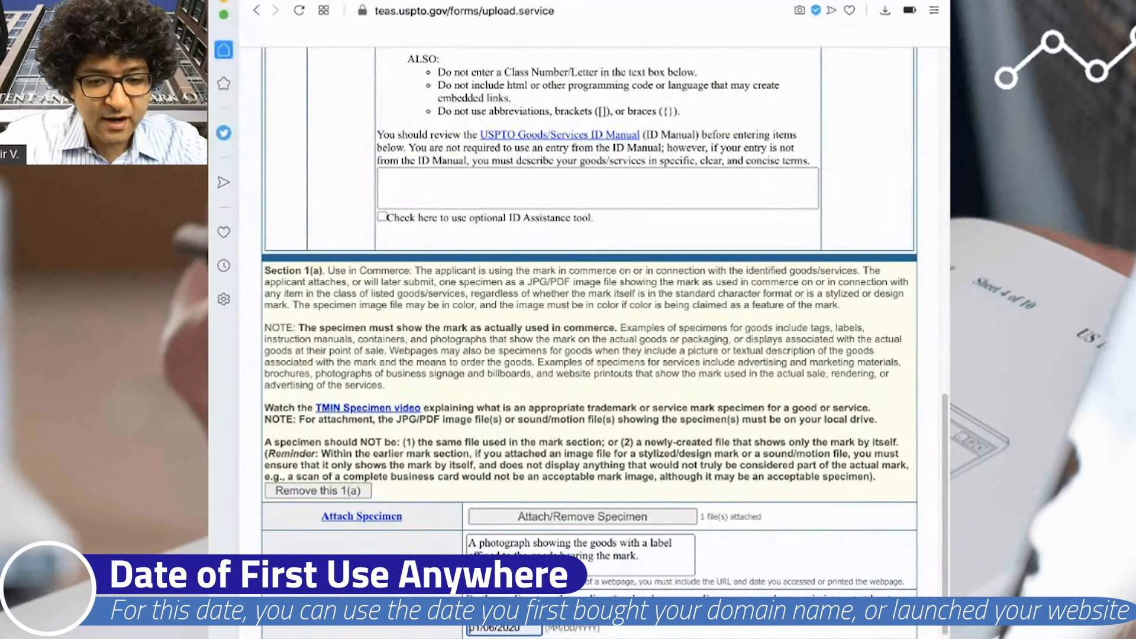
pyautogui.scroll(-1, 592, 343)
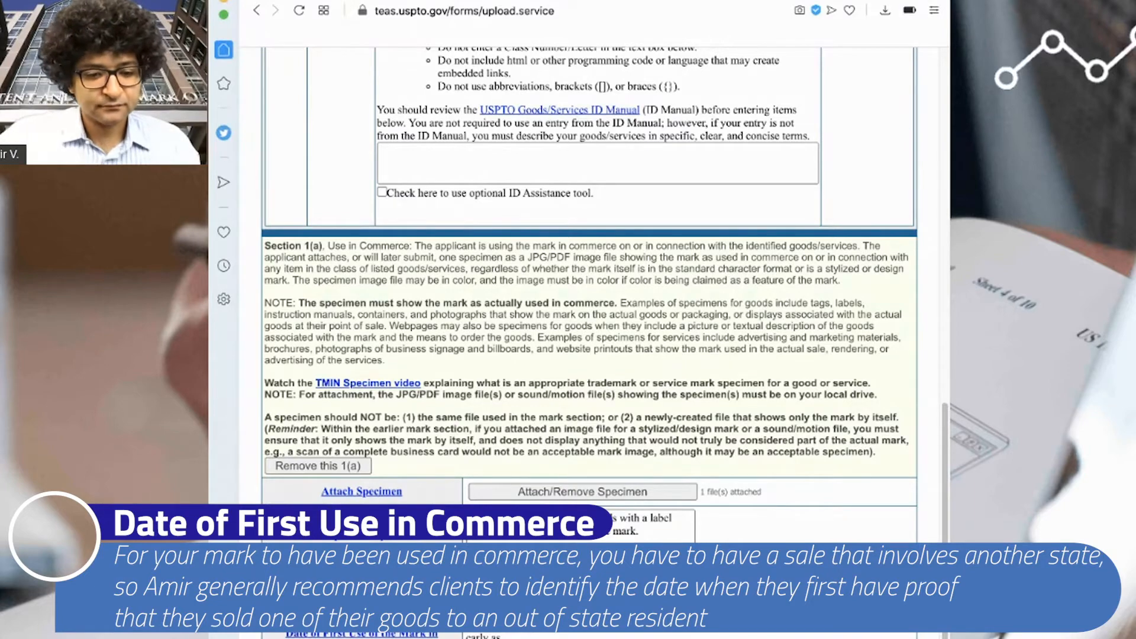
pyautogui.scroll(-5, 721, 537)
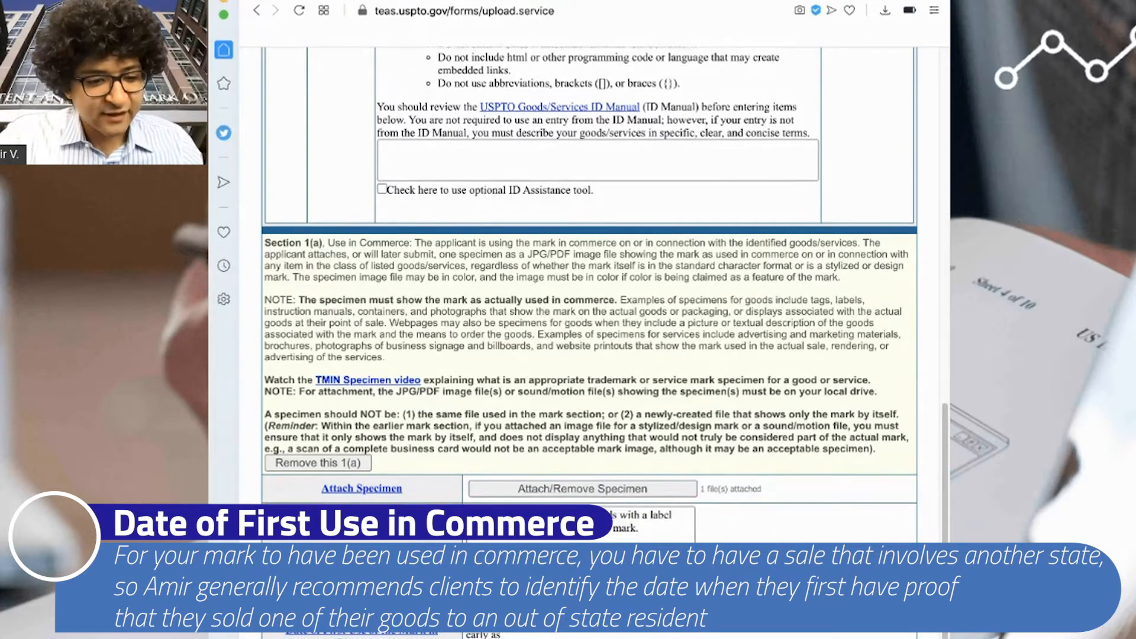
pyautogui.scroll(1, 721, 537)
pyautogui.scroll(10, 721, 537)
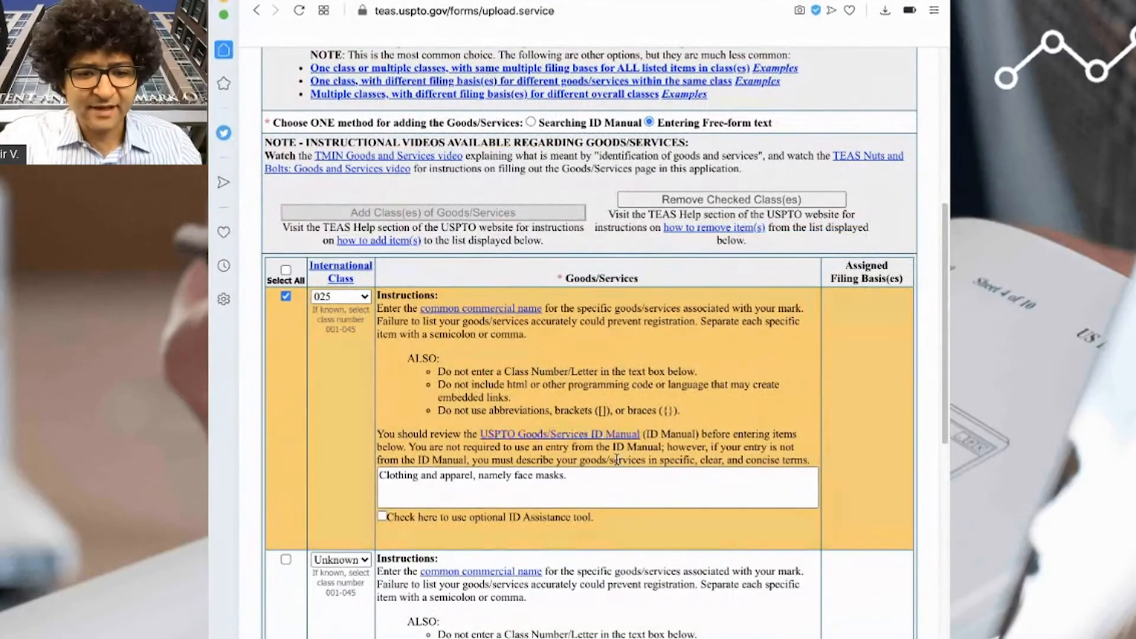
pyautogui.scroll(-5, 619, 473)
pyautogui.scroll(-10, 619, 473)
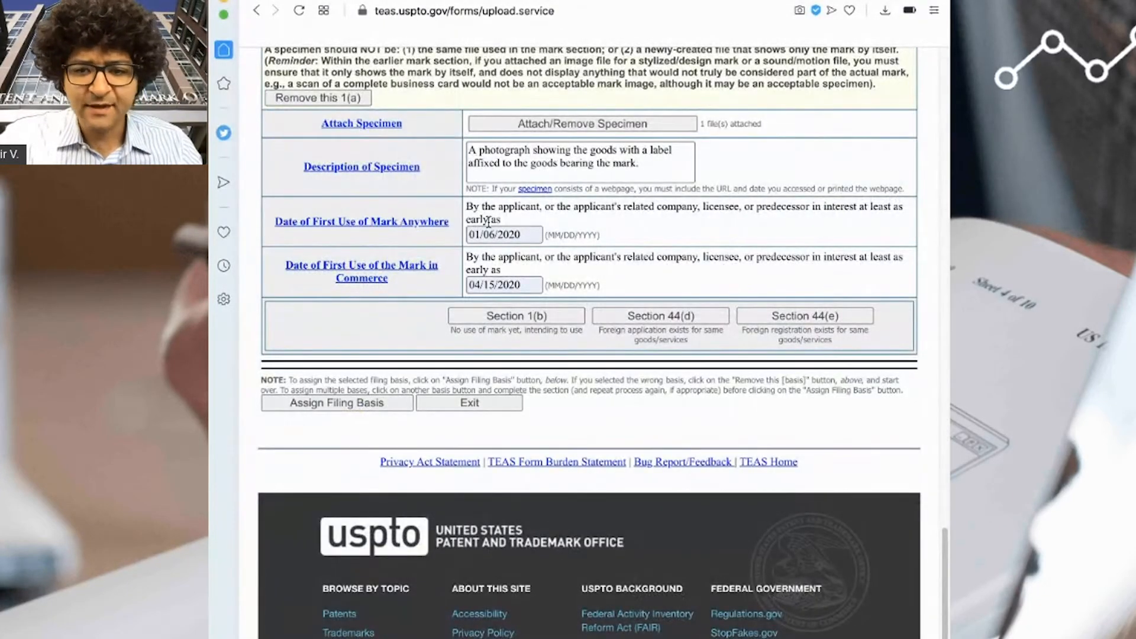
# - Assign the 1(a) use-in-commerce filing basis to class 025 and continue
pyautogui.click(349, 400)
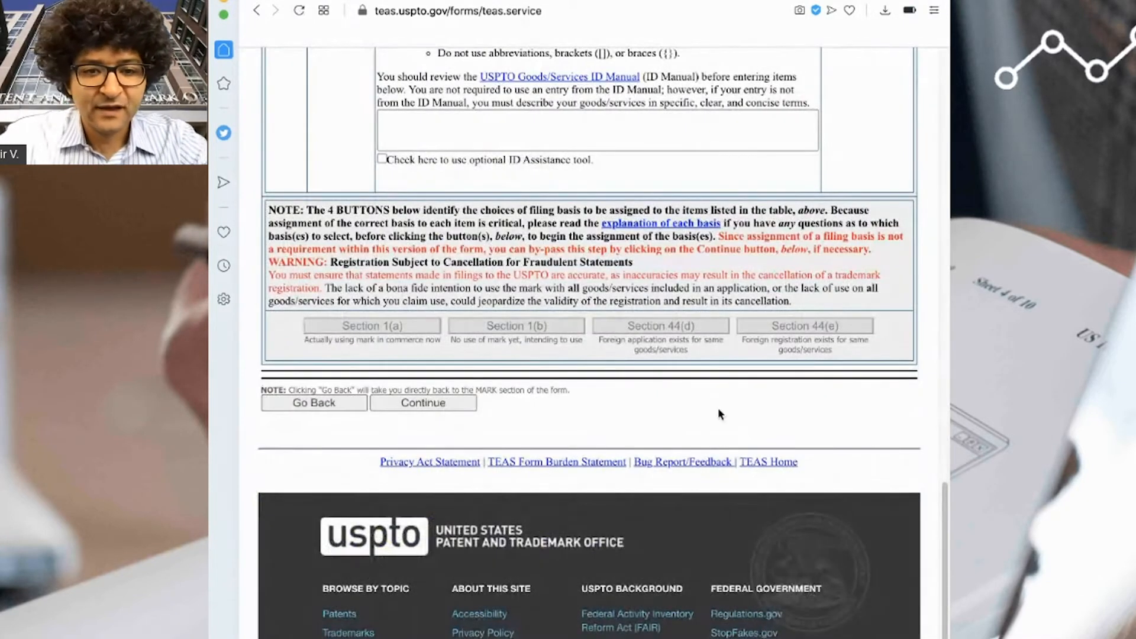
pyautogui.scroll(9, 718, 407)
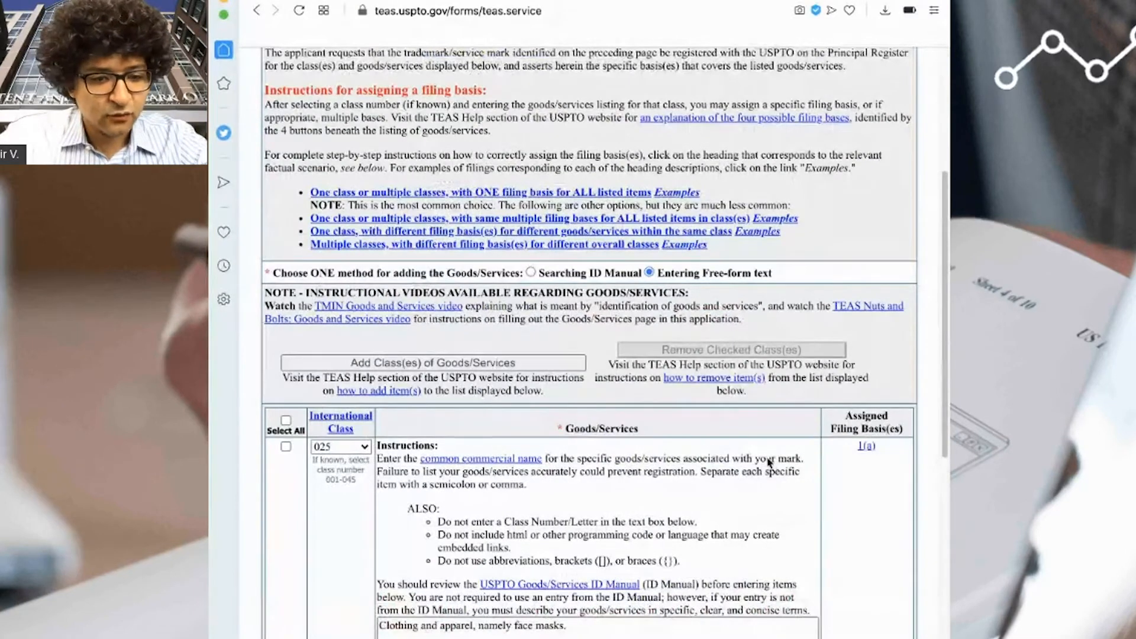
pyautogui.scroll(-1, 778, 435)
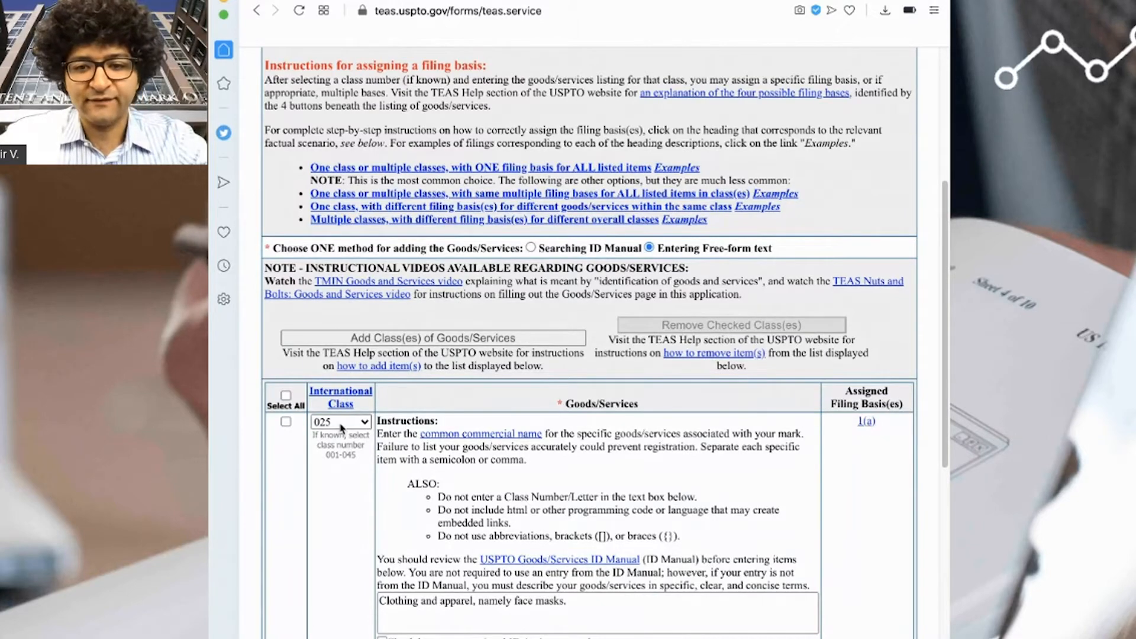
pyautogui.scroll(-10, 732, 527)
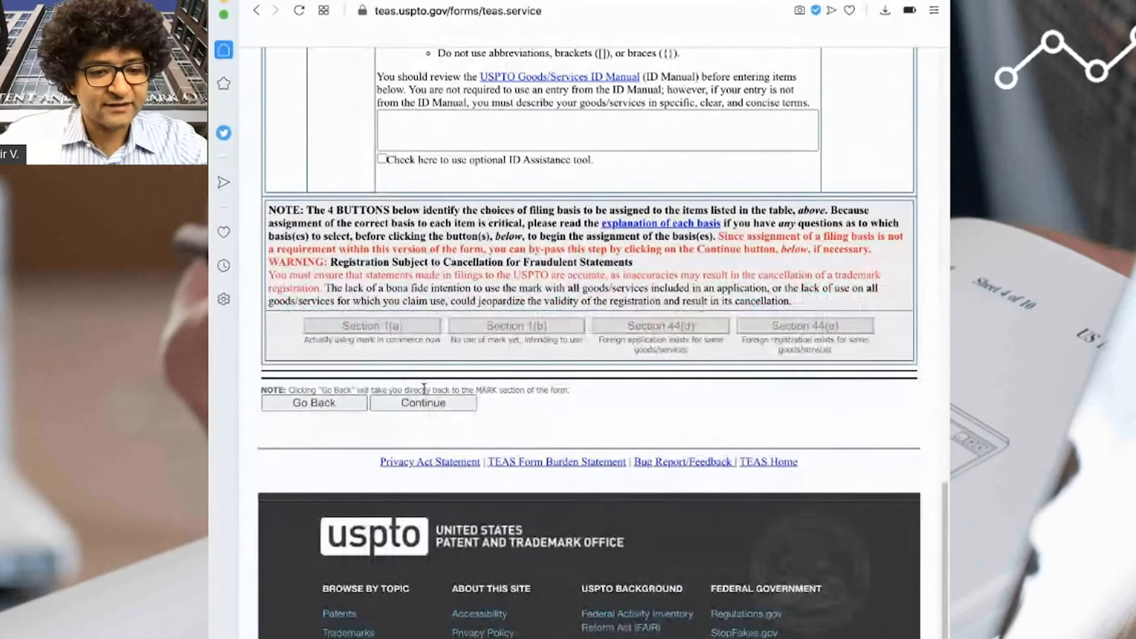
pyautogui.click(425, 402)
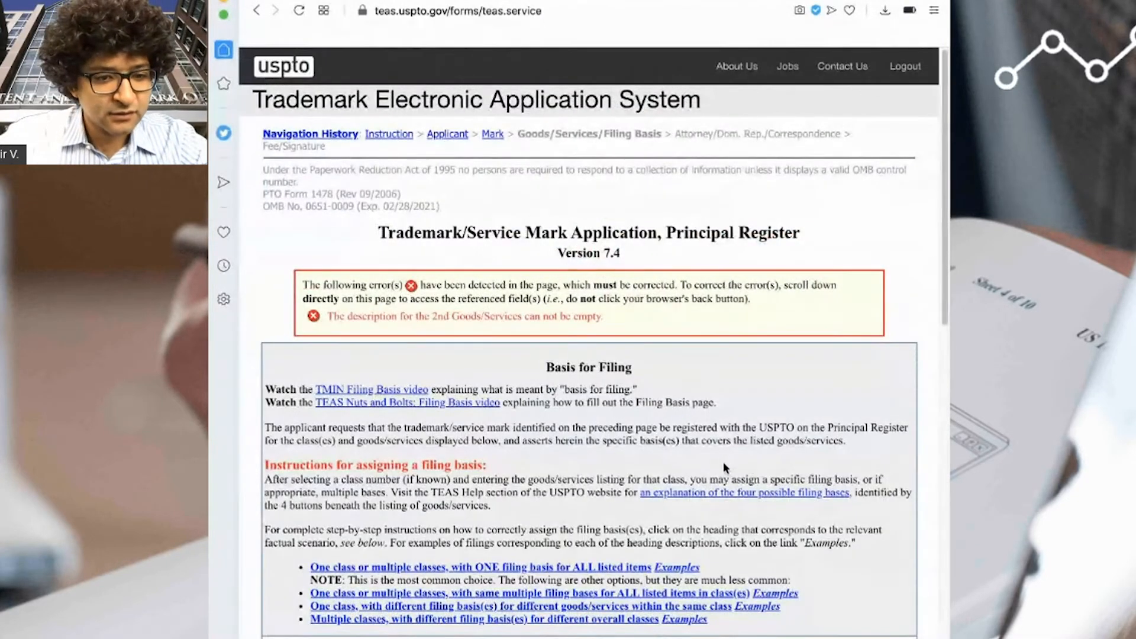
# - Remove the empty Unknown-class goods/services entry, leaving only class 025 selected
pyautogui.scroll(-10, 723, 461)
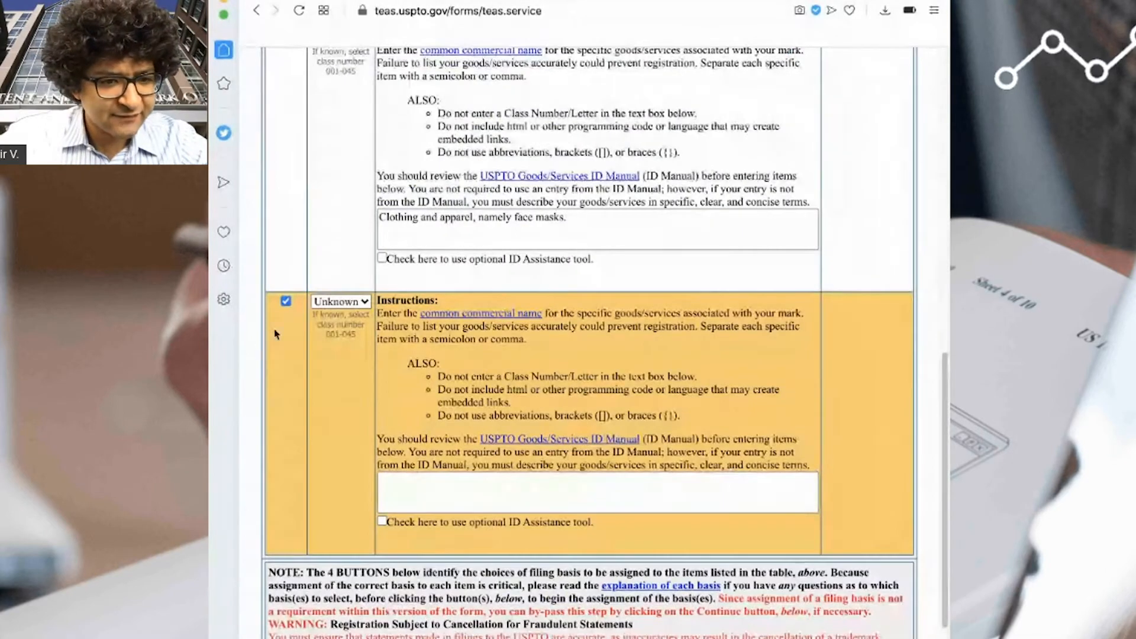
pyautogui.click(330, 303)
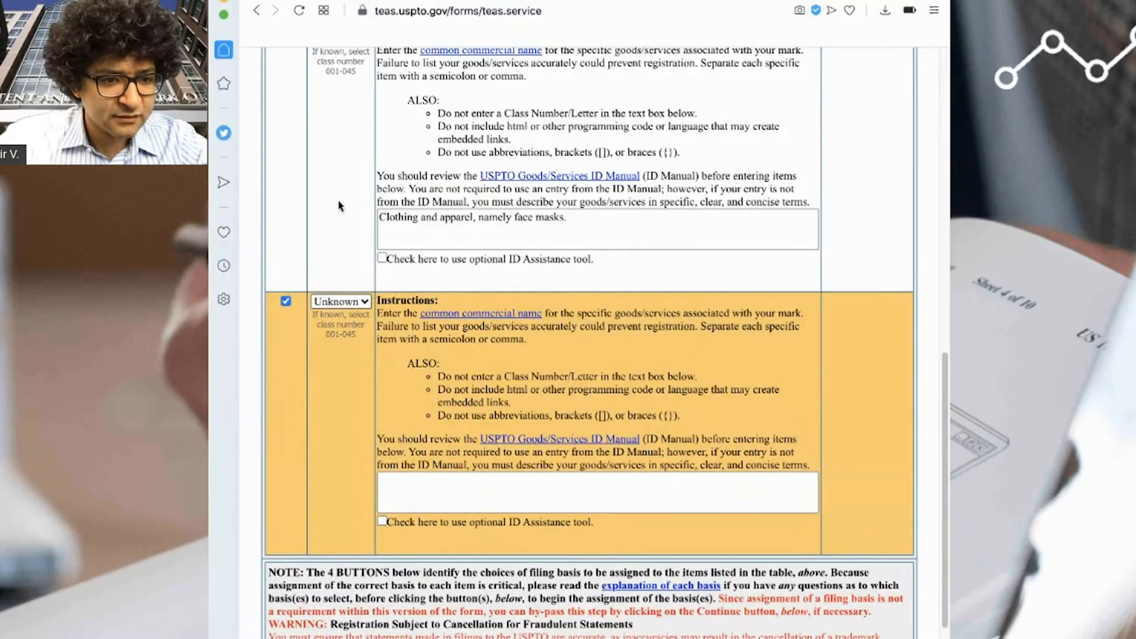
pyautogui.click(286, 301)
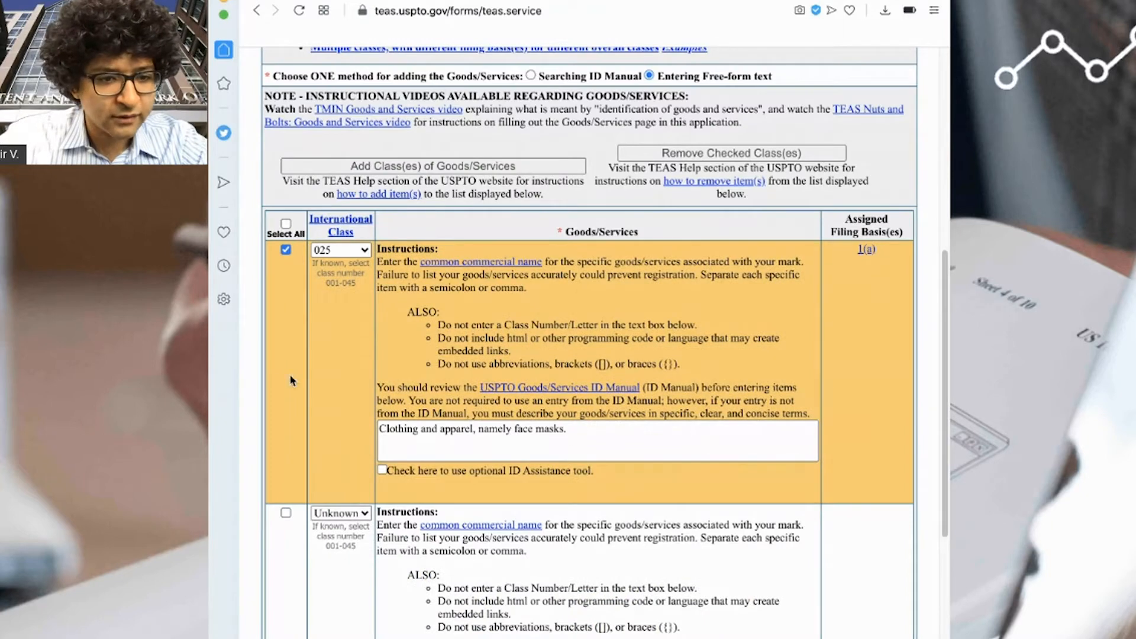
pyautogui.click(286, 249)
pyautogui.click(286, 513)
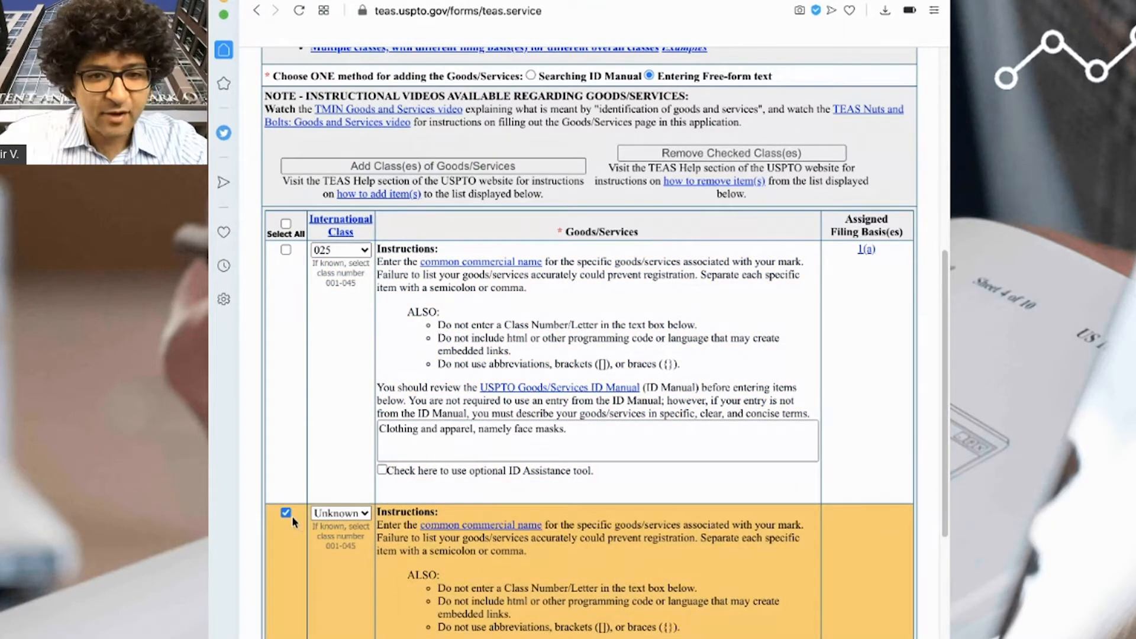
pyautogui.click(768, 148)
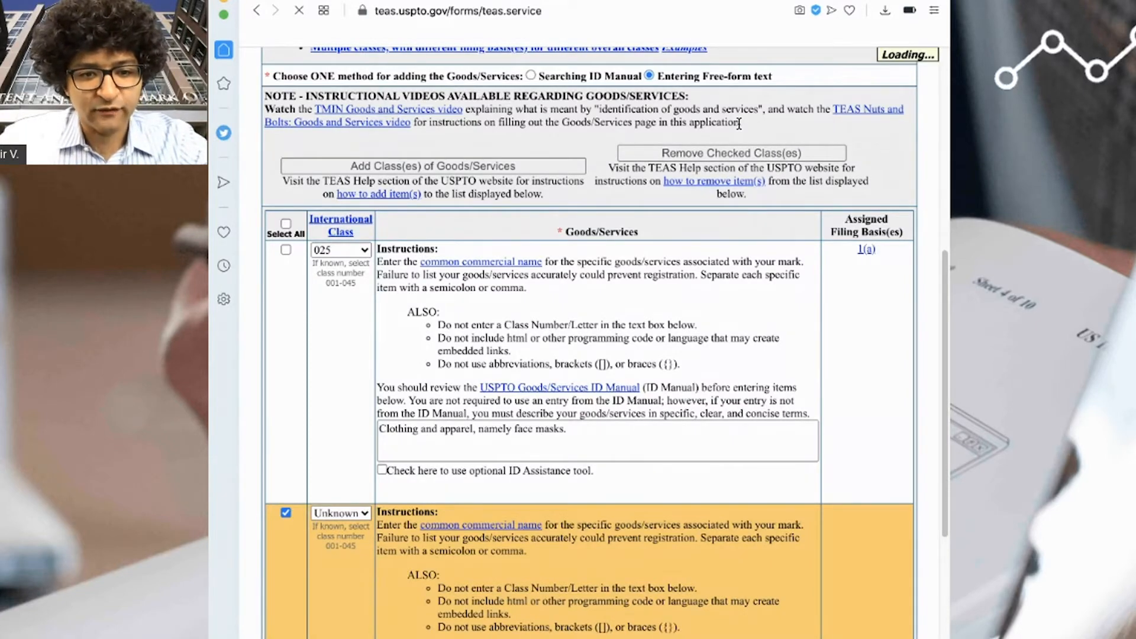
pyautogui.click(286, 247)
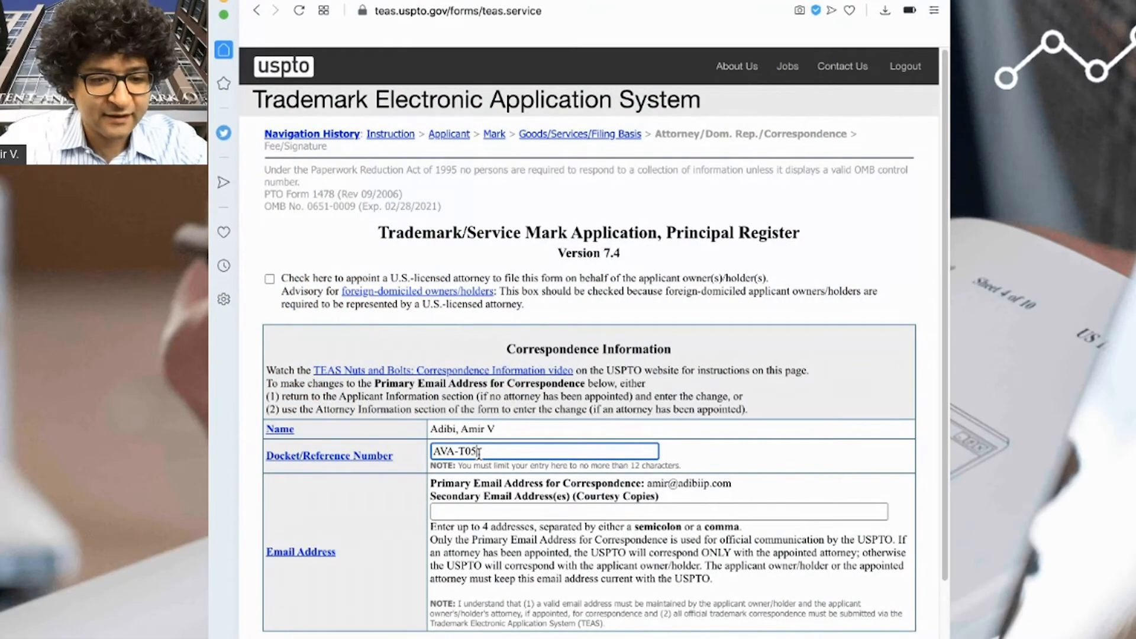
# - Add the suggested courtesy-copy address as the secondary email and continue to the Fee/Signature page
pyautogui.press('Tab')
pyautogui.press('Tab')
pyautogui.write('Vi')
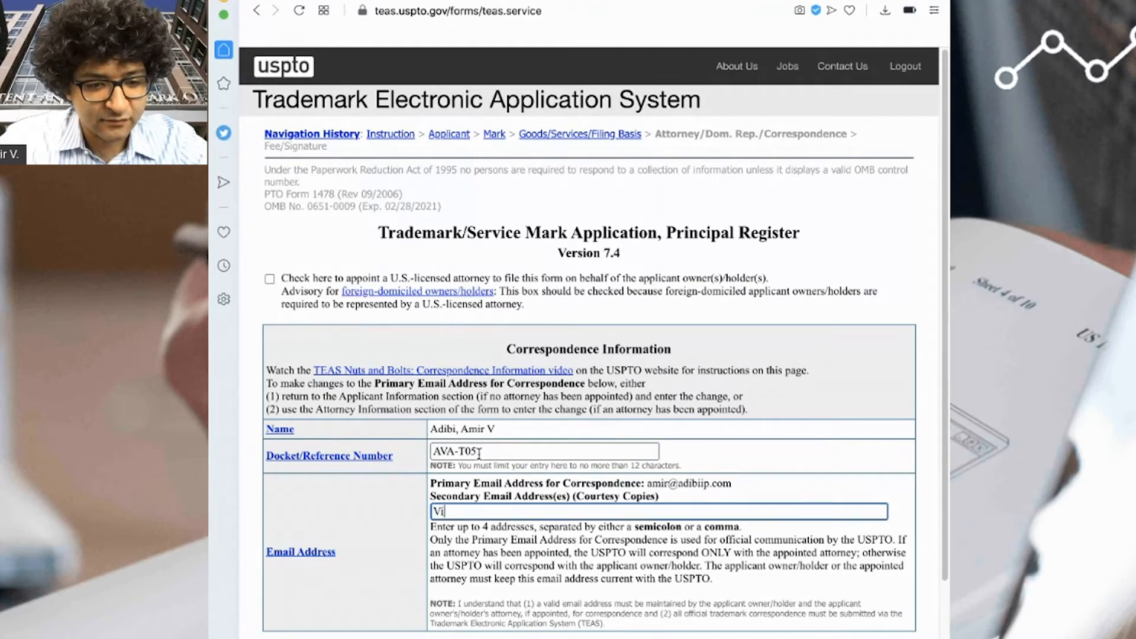
pyautogui.click(527, 535)
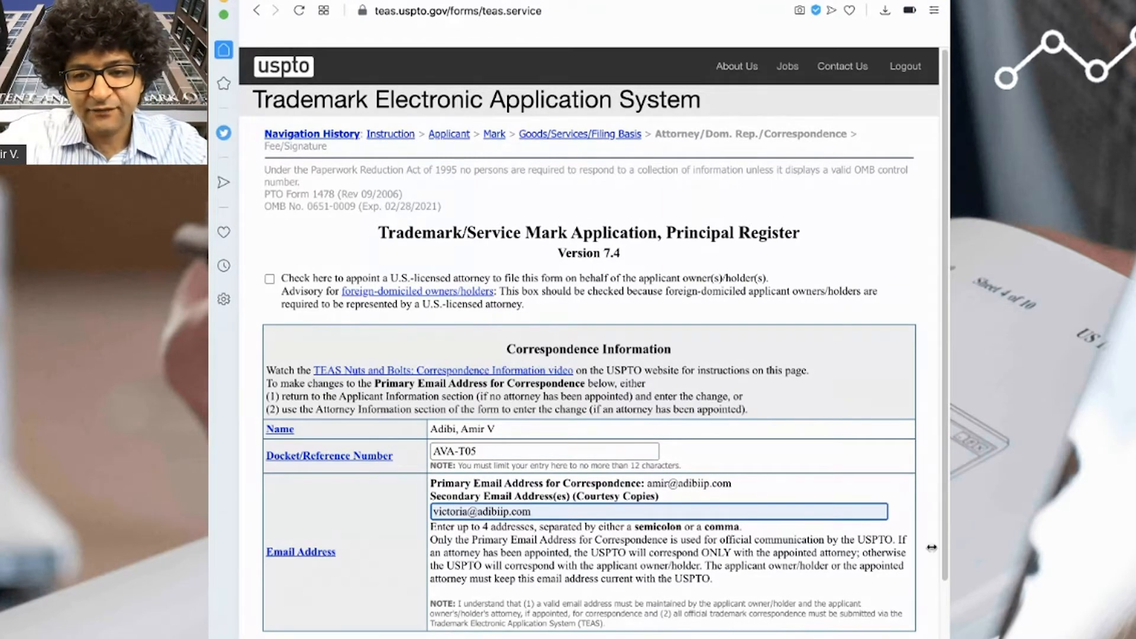
pyautogui.moveTo(949, 547); pyautogui.dragTo(903, 548)
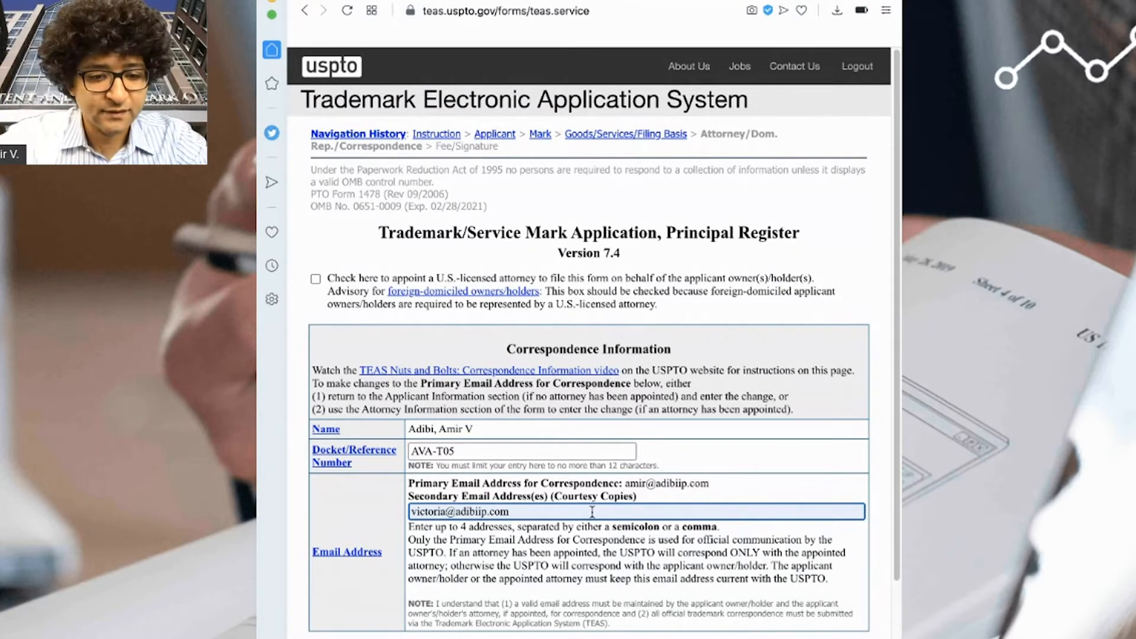
pyautogui.click(532, 638)
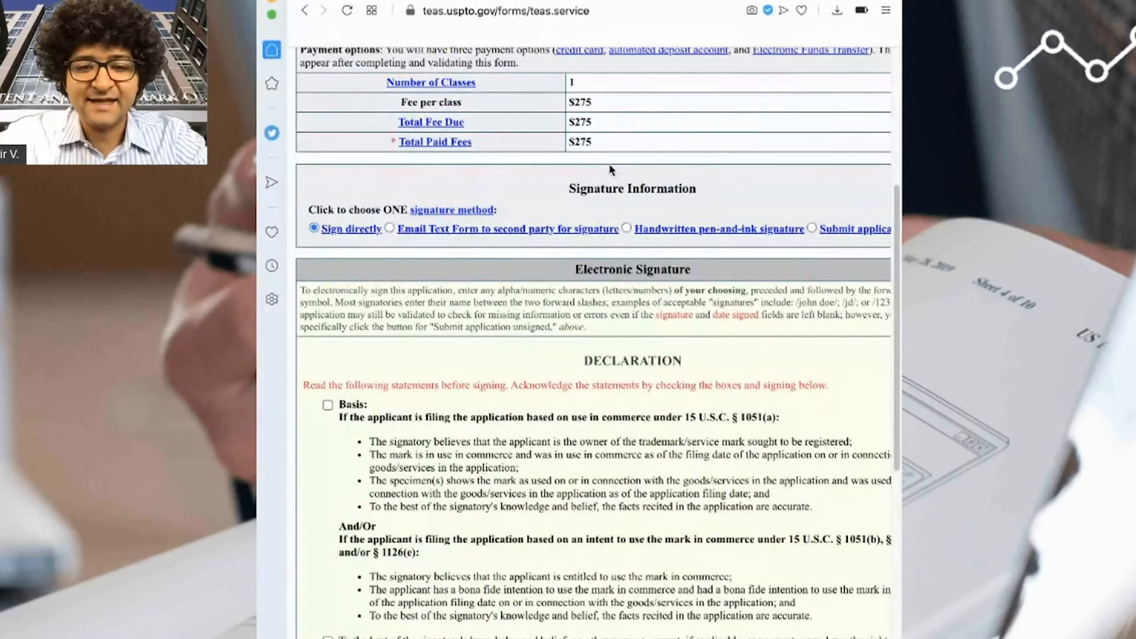
# - Tick the Basis, no-conflicting-rights, reasonable-inquiry and false-statements declaration checkboxes
pyautogui.moveTo(611, 152)
pyautogui.mouseDown()
pyautogui.moveTo(569, 148)
pyautogui.moveTo(593, 155)
pyautogui.mouseUp()
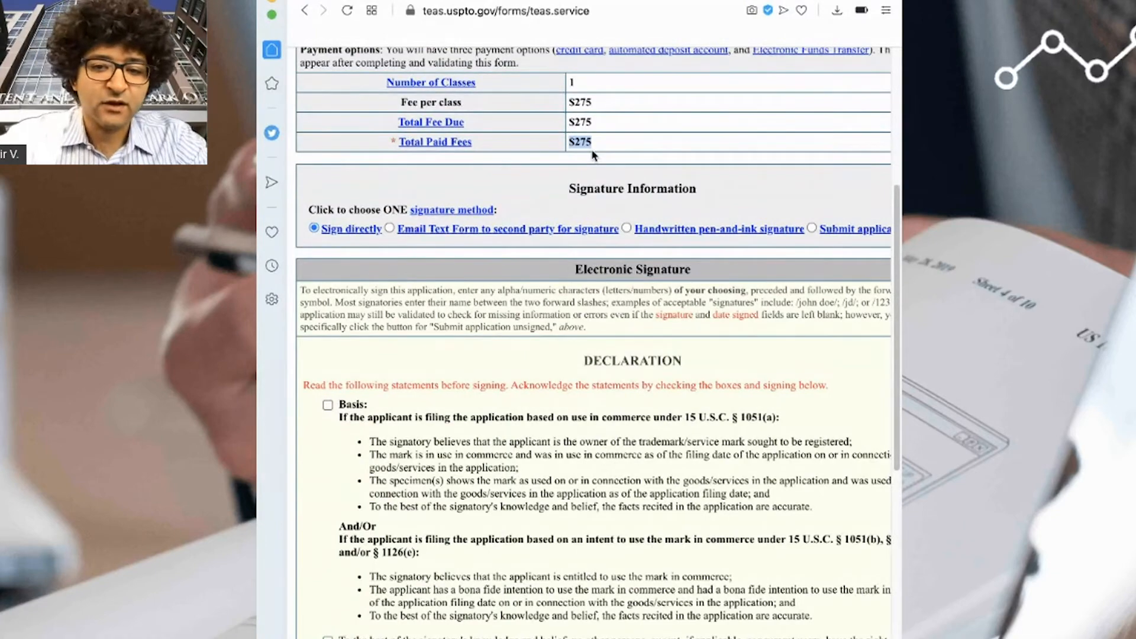
pyautogui.scroll(-4, 594, 155)
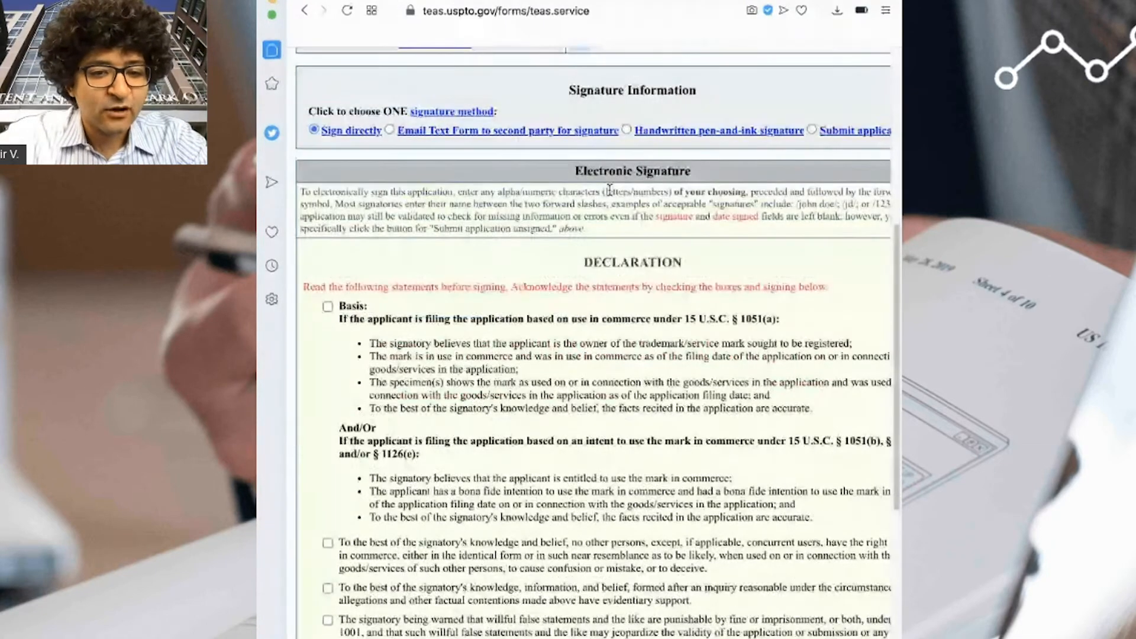
pyautogui.click(328, 306)
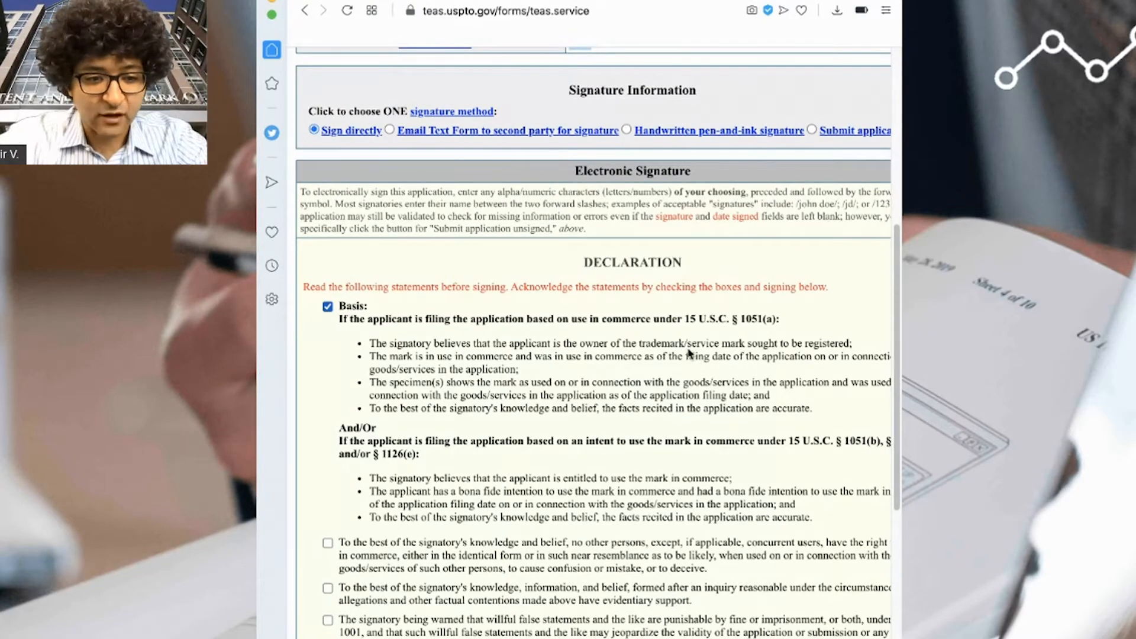
pyautogui.scroll(-2, 689, 353)
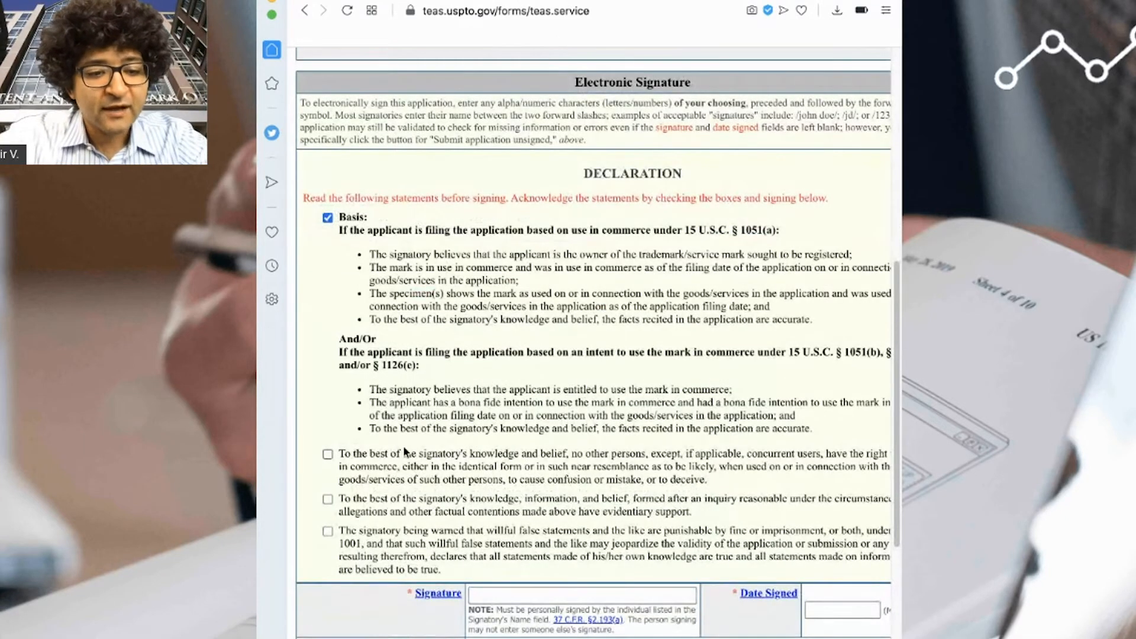
pyautogui.click(327, 455)
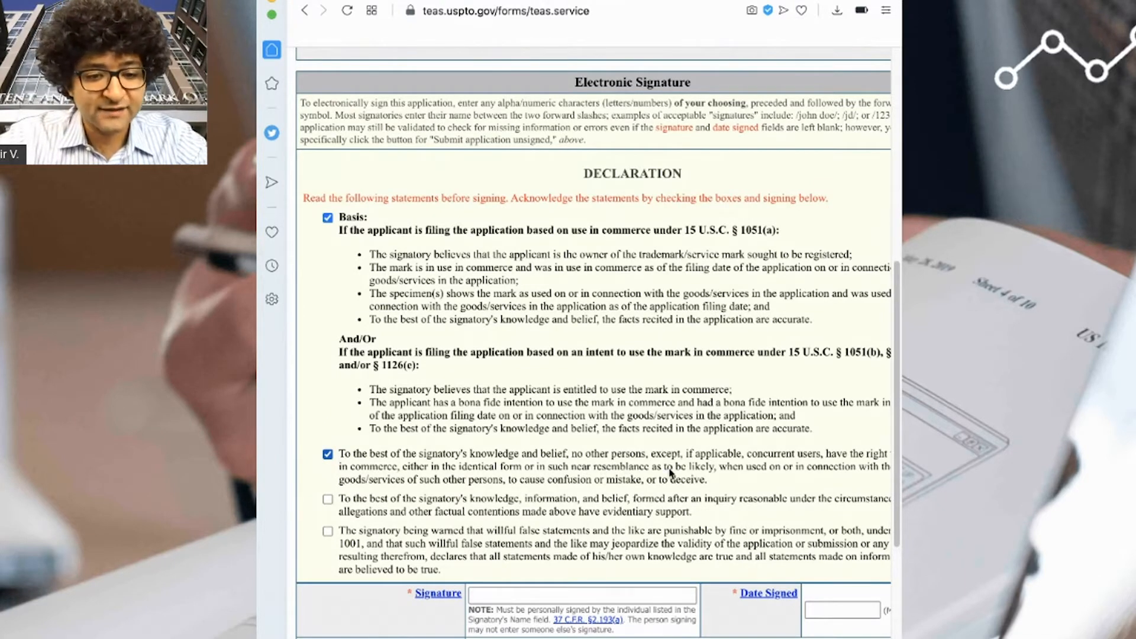
pyautogui.click(327, 499)
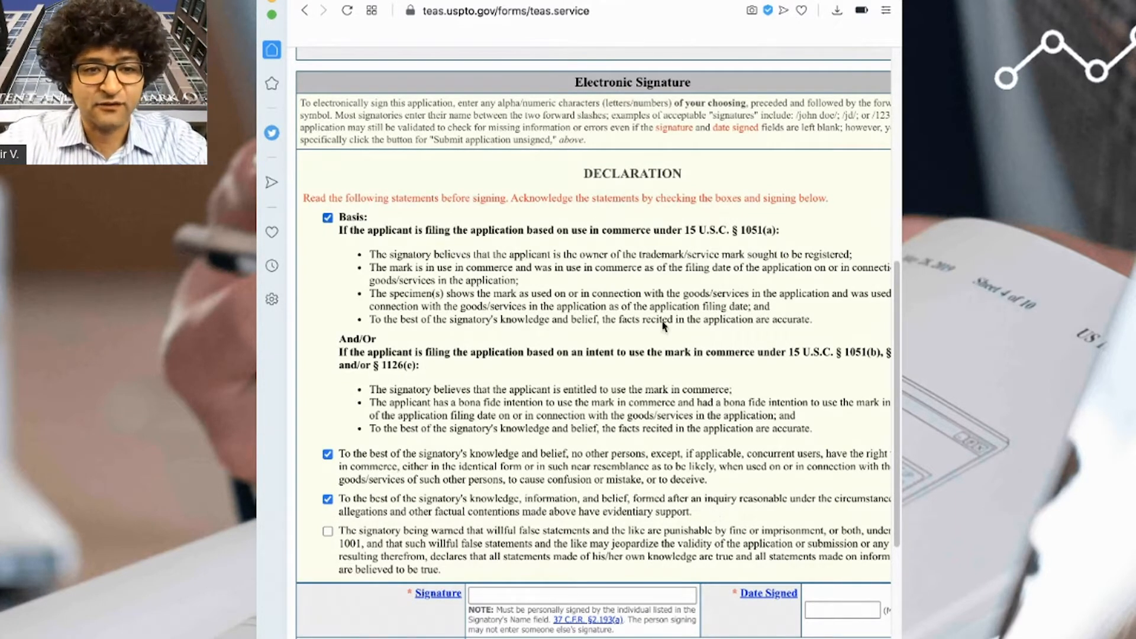
pyautogui.click(532, 1)
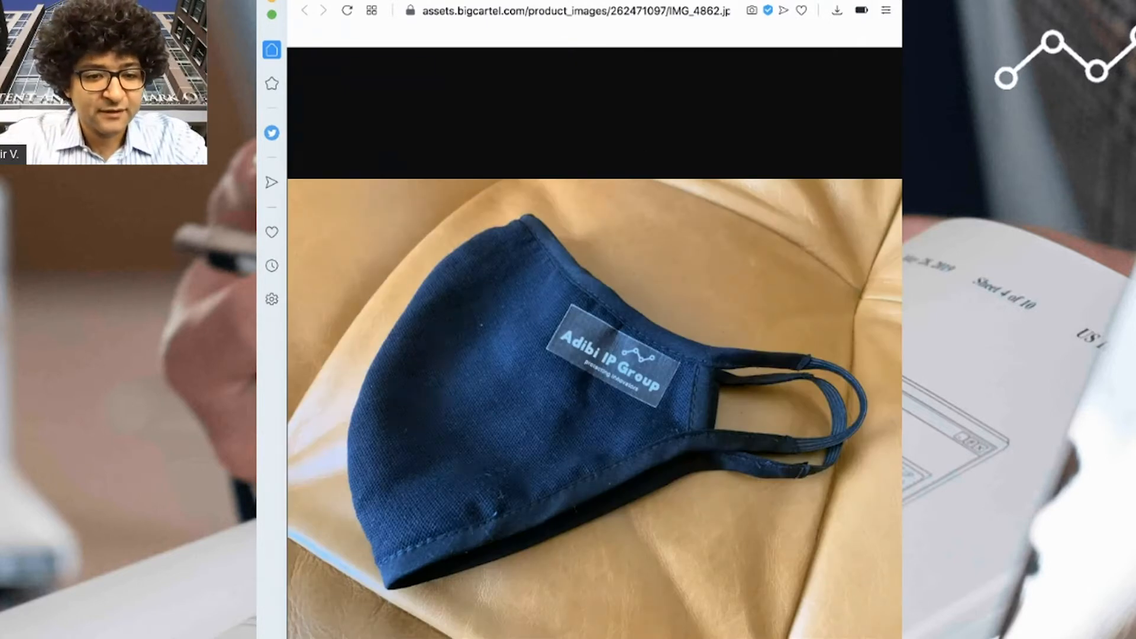
pyautogui.click(828, 1)
pyautogui.click(374, 535)
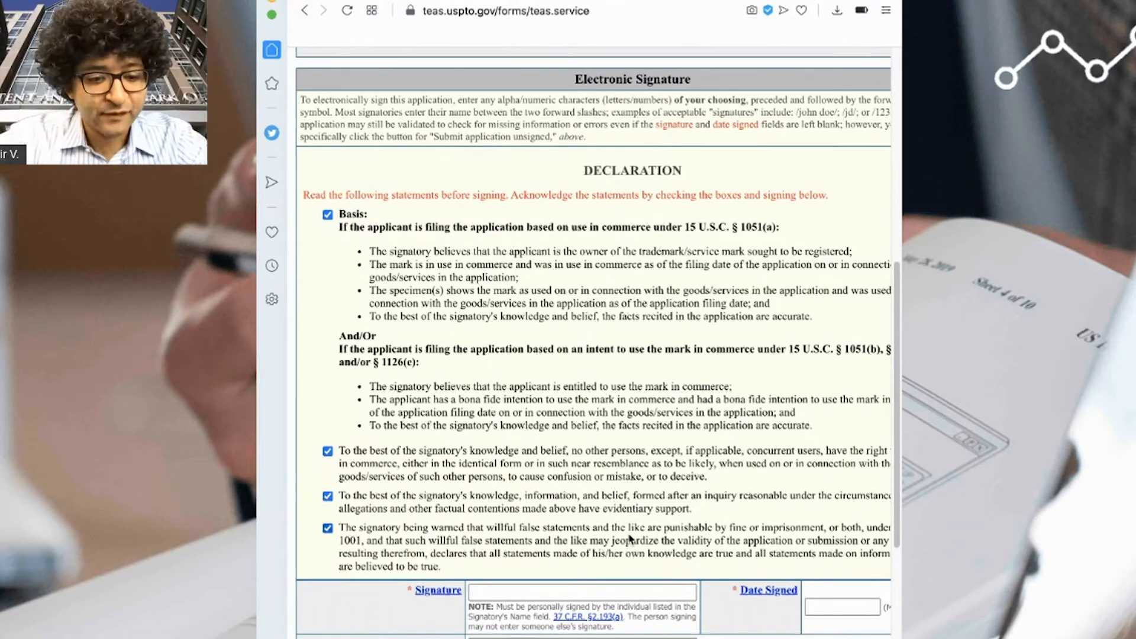
pyautogui.scroll(-5, 621, 450)
# - Enter the signer's electronic signature between slashes and set the date signed to 08/31/2020
pyautogui.click(579, 241)
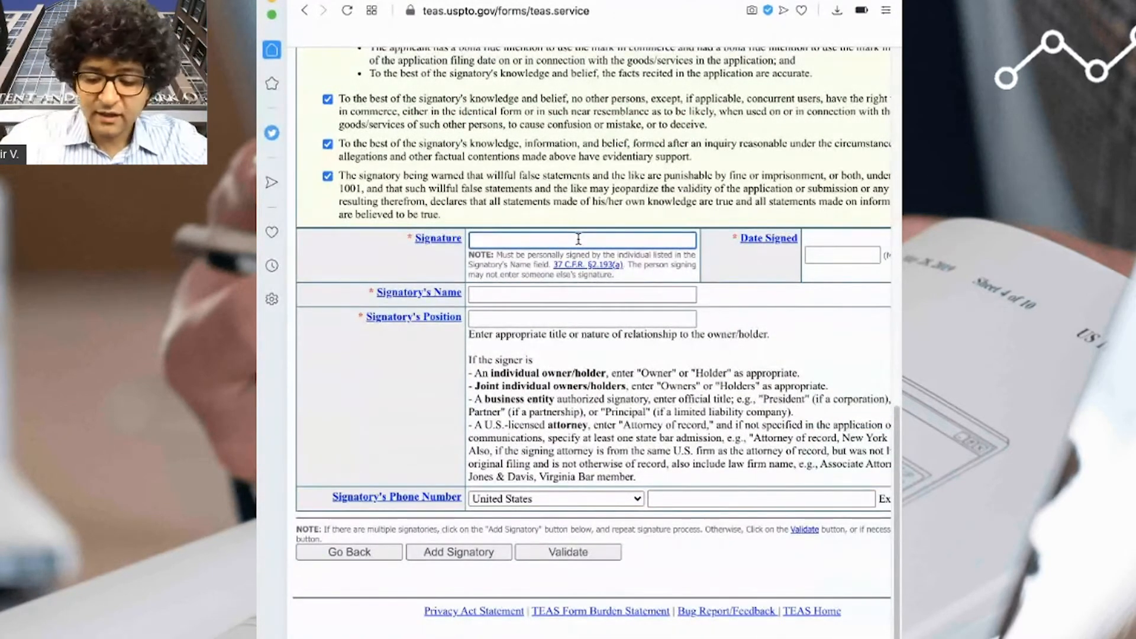
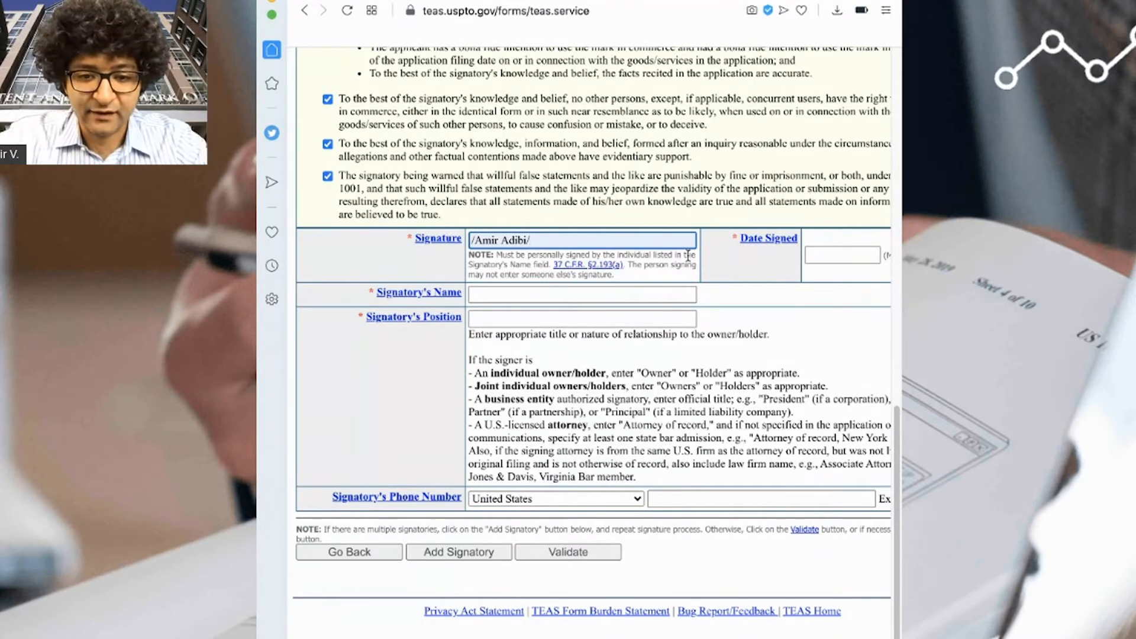
pyautogui.click(840, 260)
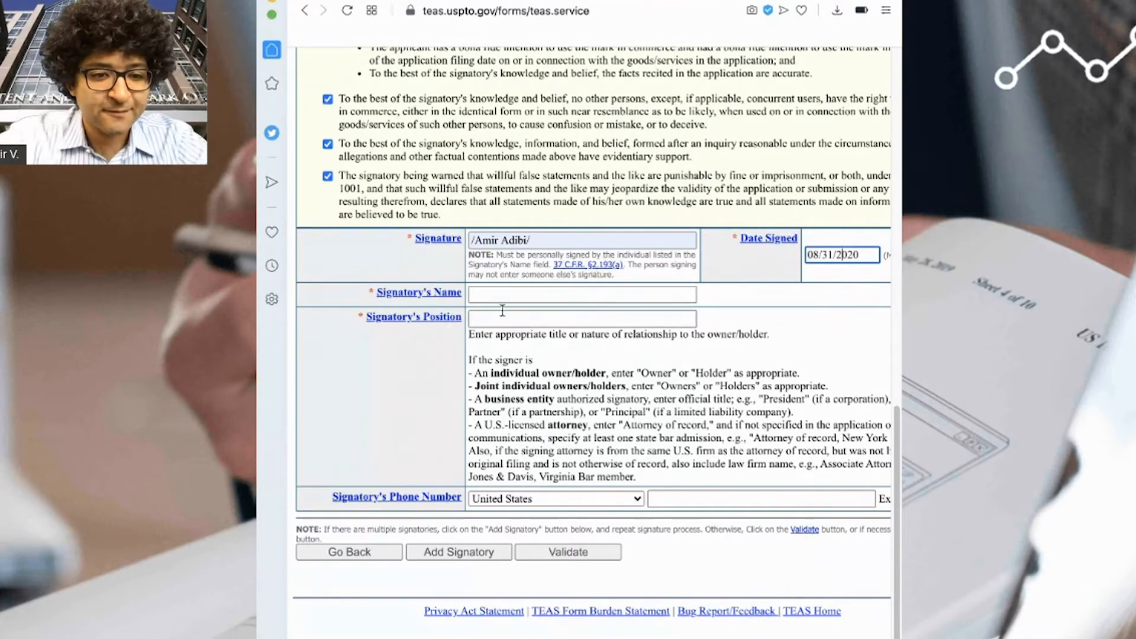
# - Fill in the signatory's name, position 'Owner' and phone number, then validate the form
pyautogui.click(490, 297)
pyautogui.click(491, 320)
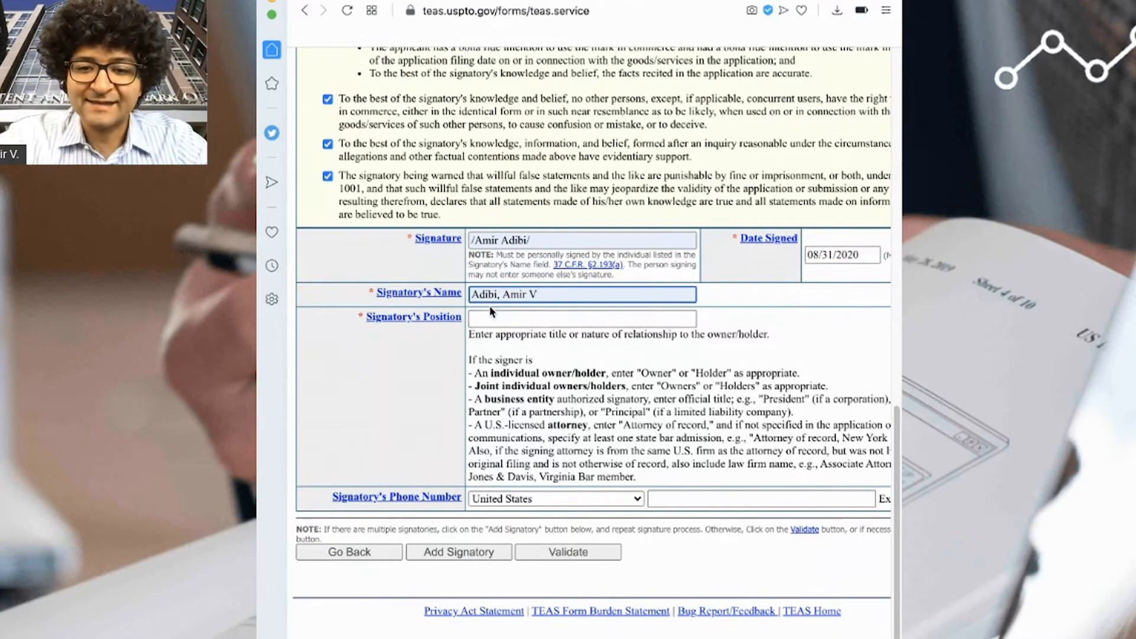
pyautogui.click(576, 320)
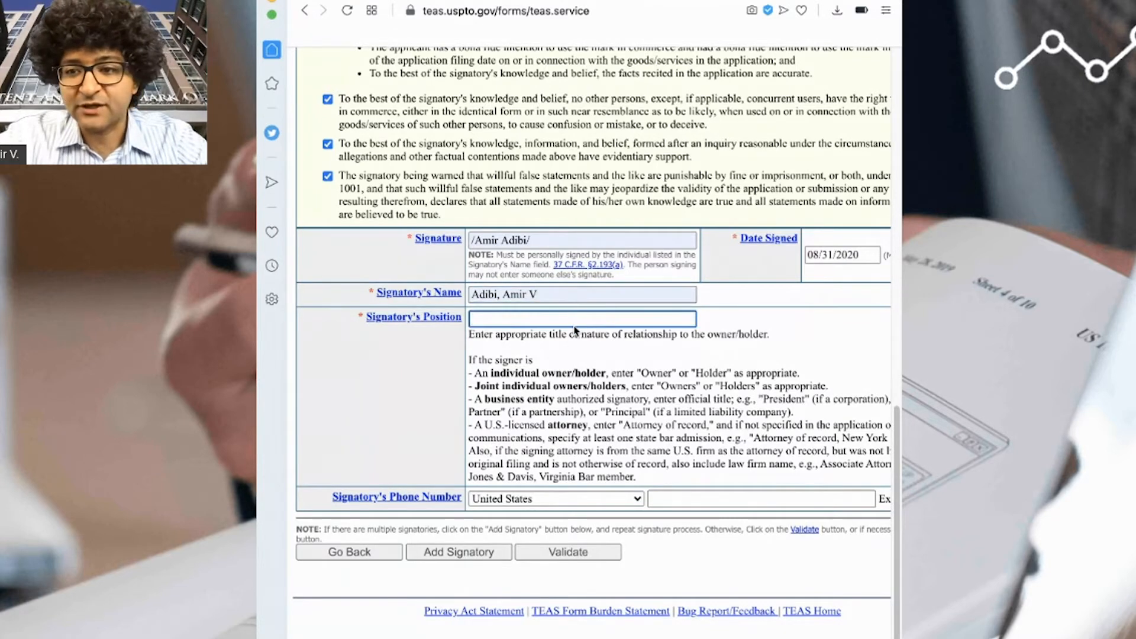
pyautogui.write('Owner')
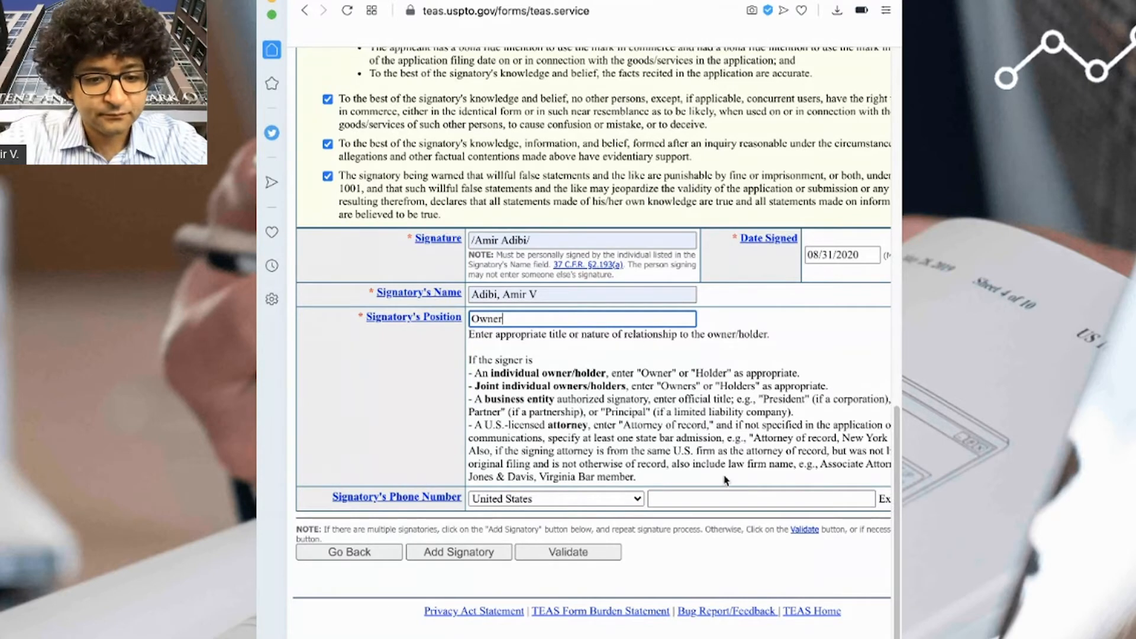
pyautogui.click(717, 497)
pyautogui.click(711, 532)
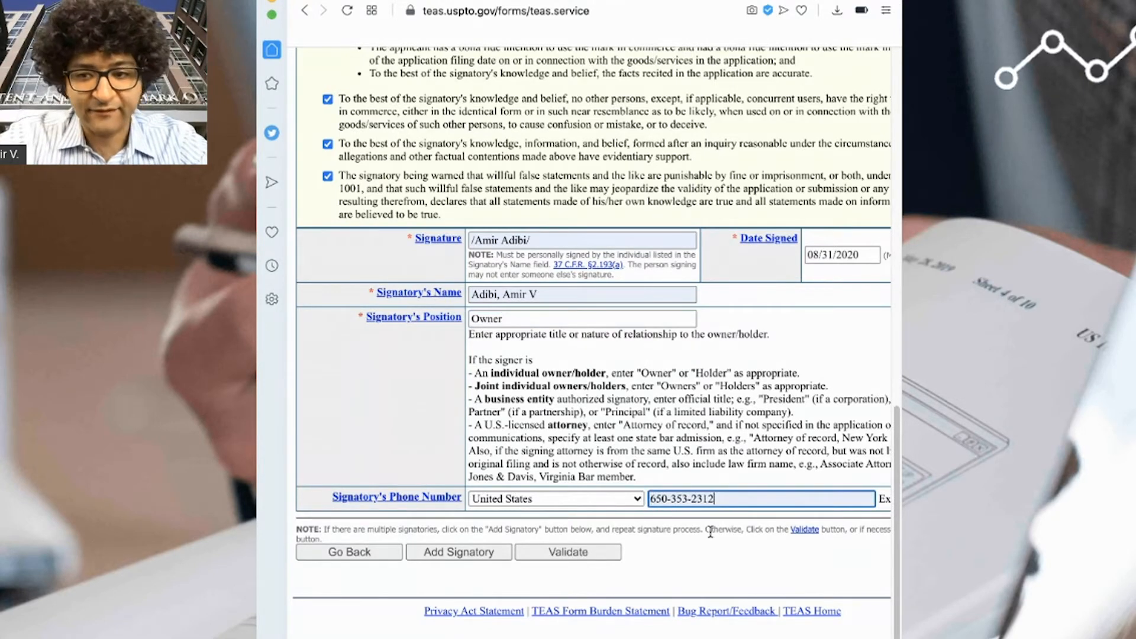
pyautogui.click(608, 559)
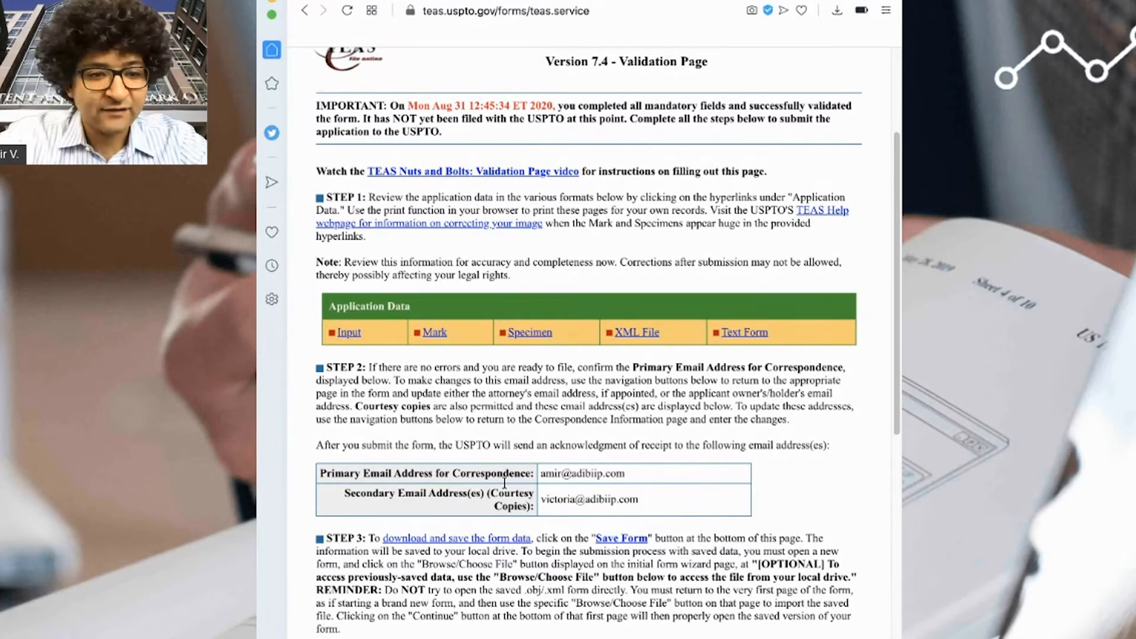
# - Open the entered application data and check the literal element 'Adibi IP Group protecting innovators'
pyautogui.click(343, 336)
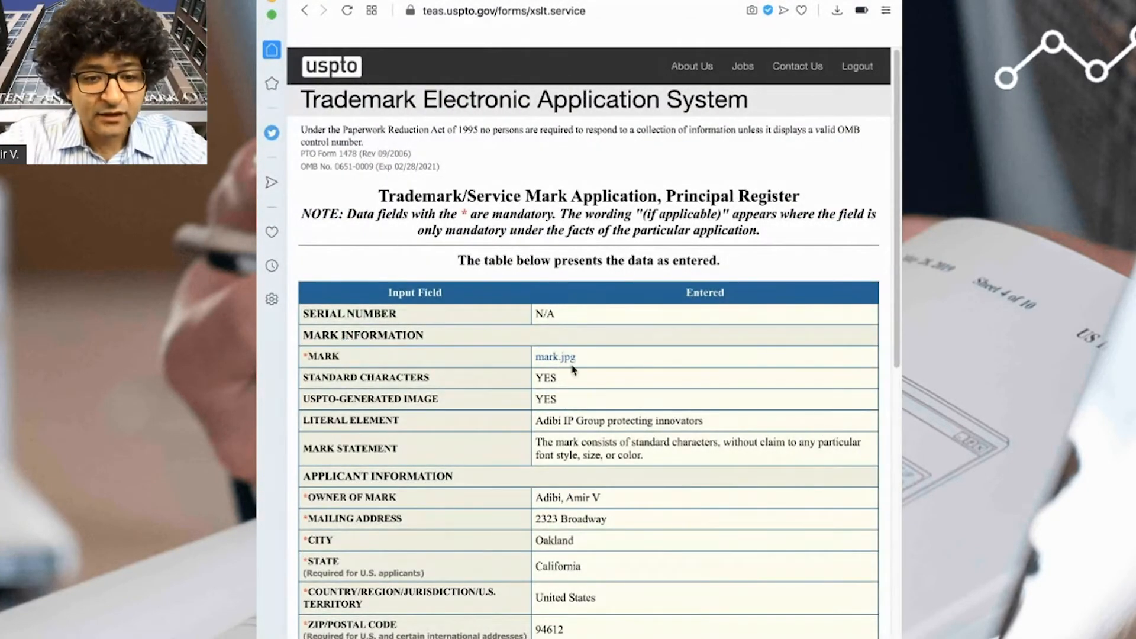
pyautogui.moveTo(710, 420); pyautogui.dragTo(532, 422)
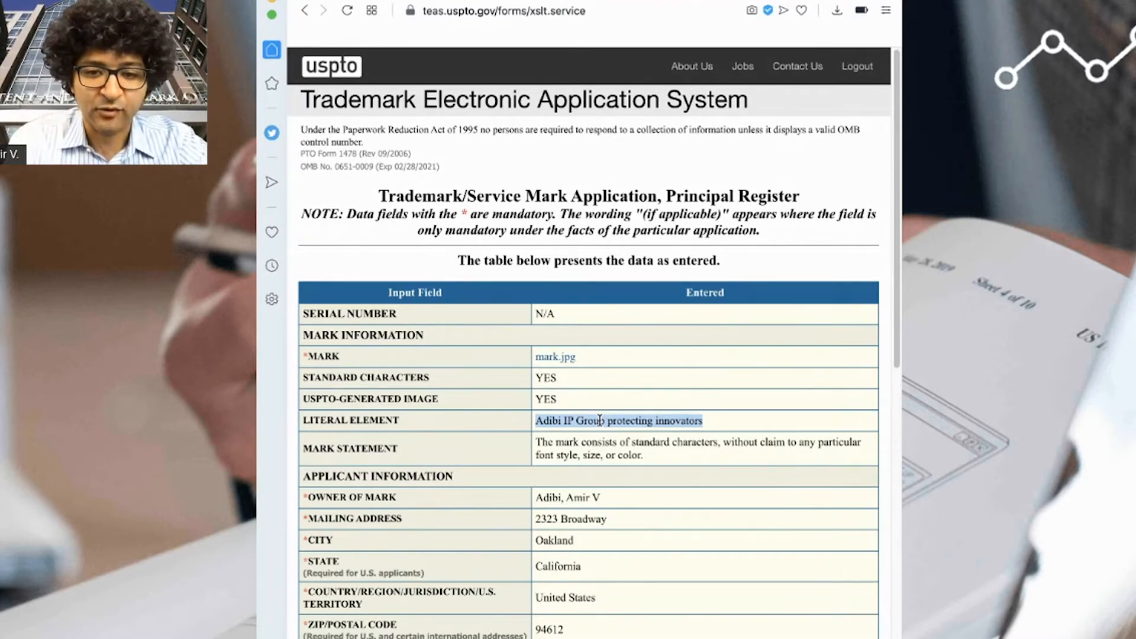
pyautogui.click(698, 421)
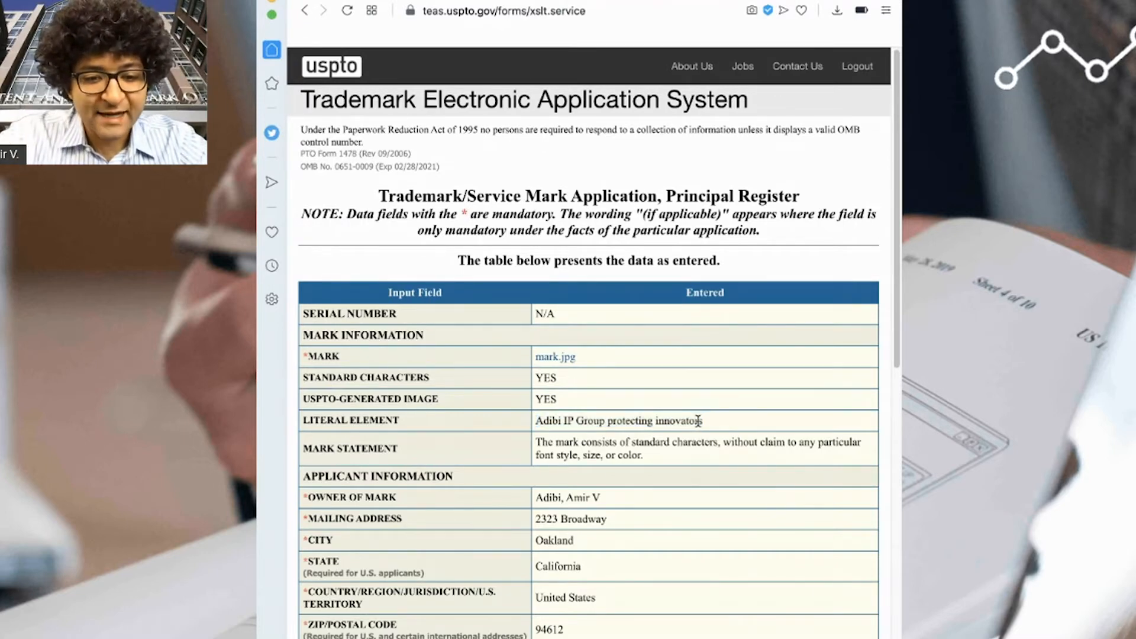
pyautogui.moveTo(702, 422); pyautogui.dragTo(536, 421)
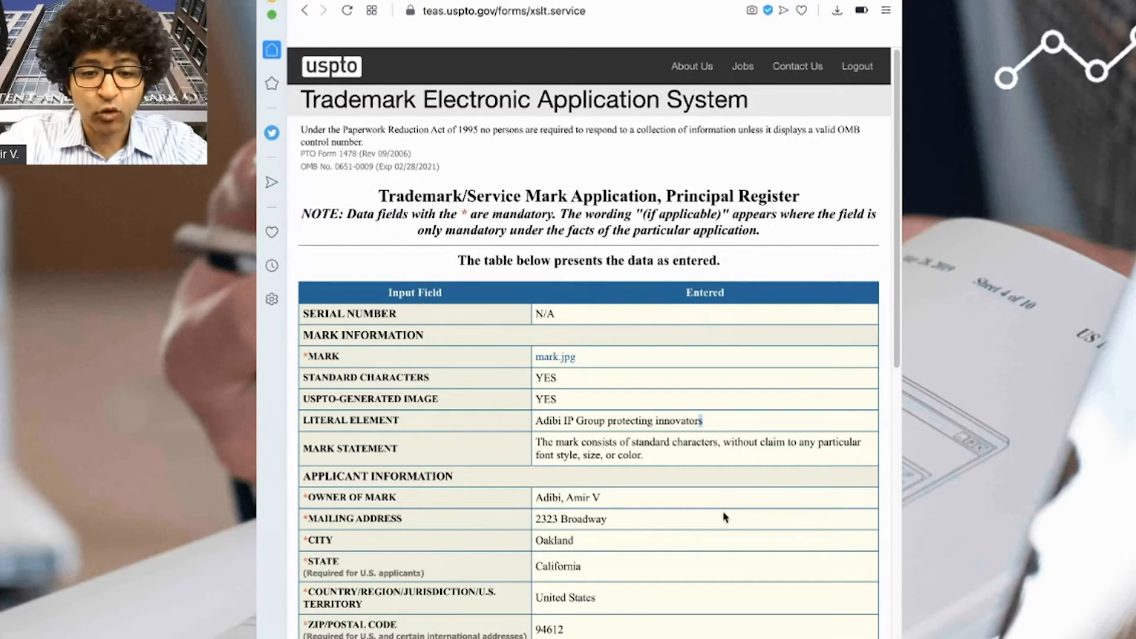
# - Scroll through the fee and signature rows of the data table, then go back to validation
pyautogui.scroll(-20, 583, 405)
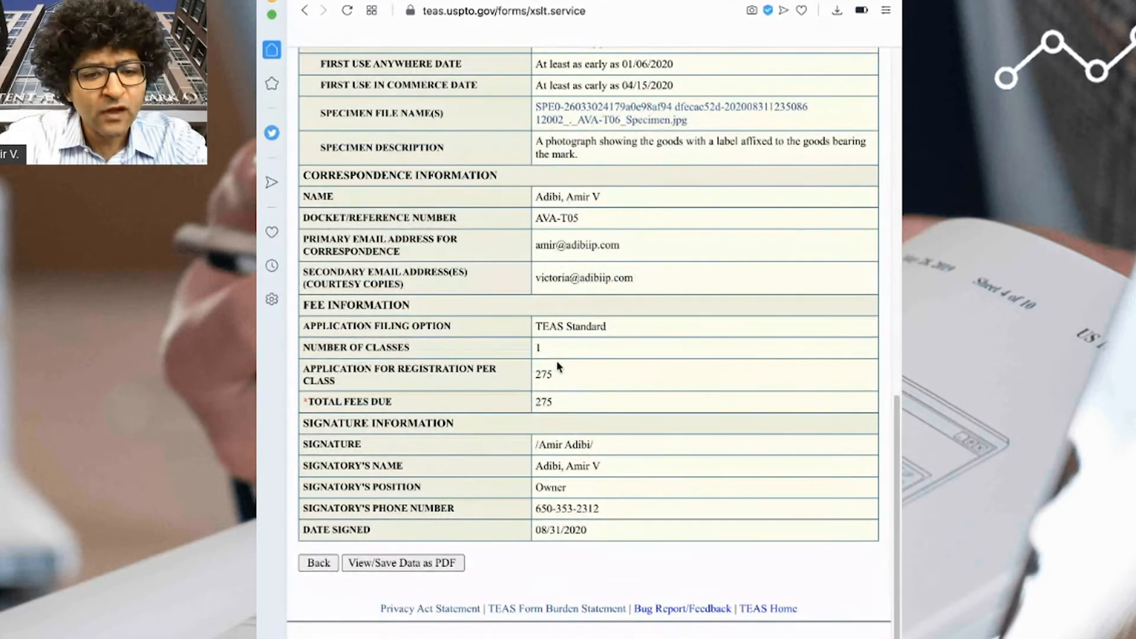
pyautogui.click(703, 345)
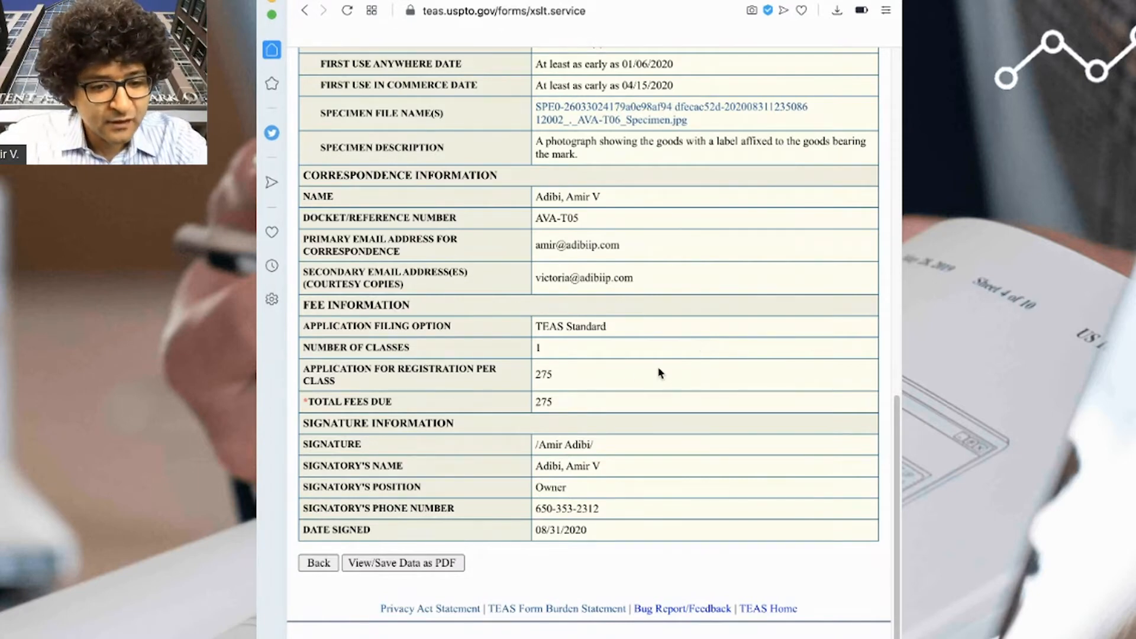
pyautogui.click(312, 564)
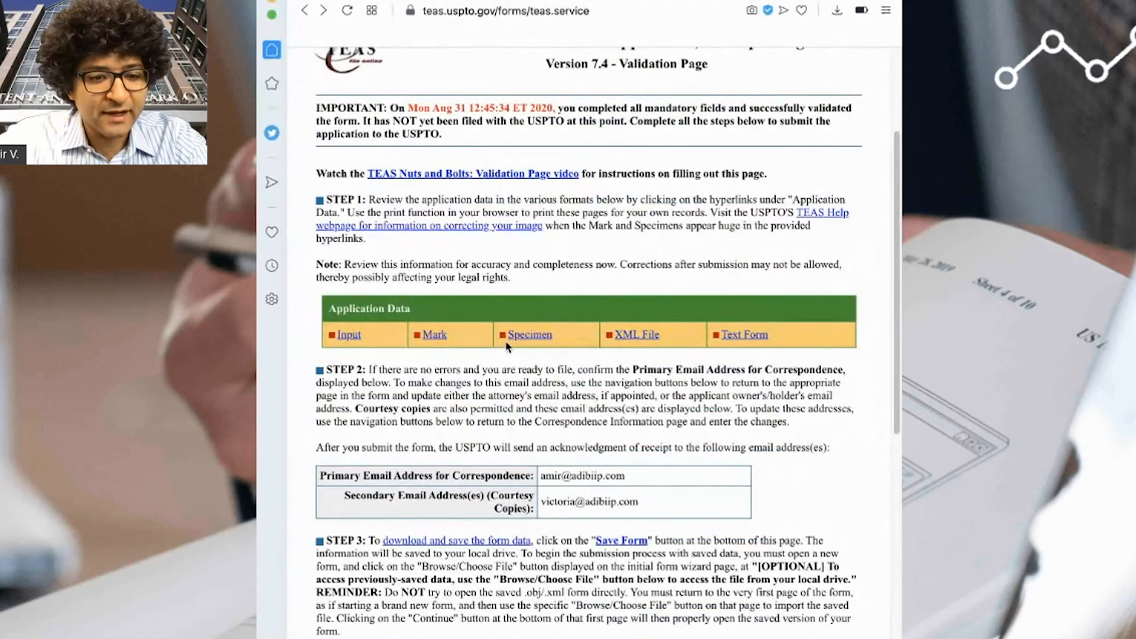
# - View the standard-character mark image and the specimen description, then scroll to Step 5
pyautogui.click(438, 337)
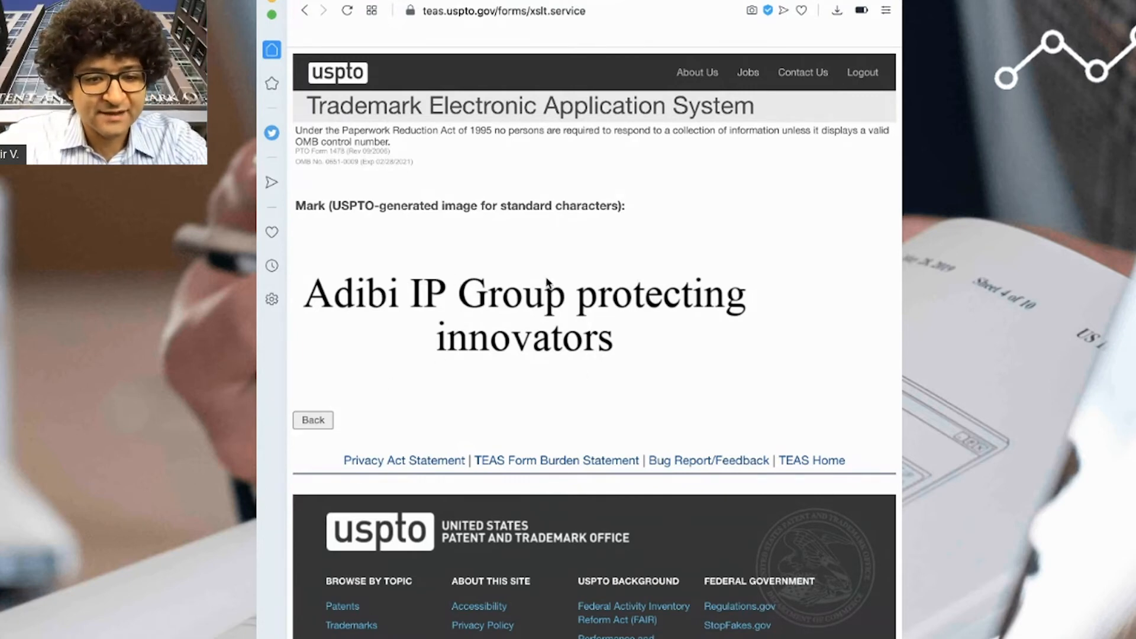
pyautogui.click(325, 424)
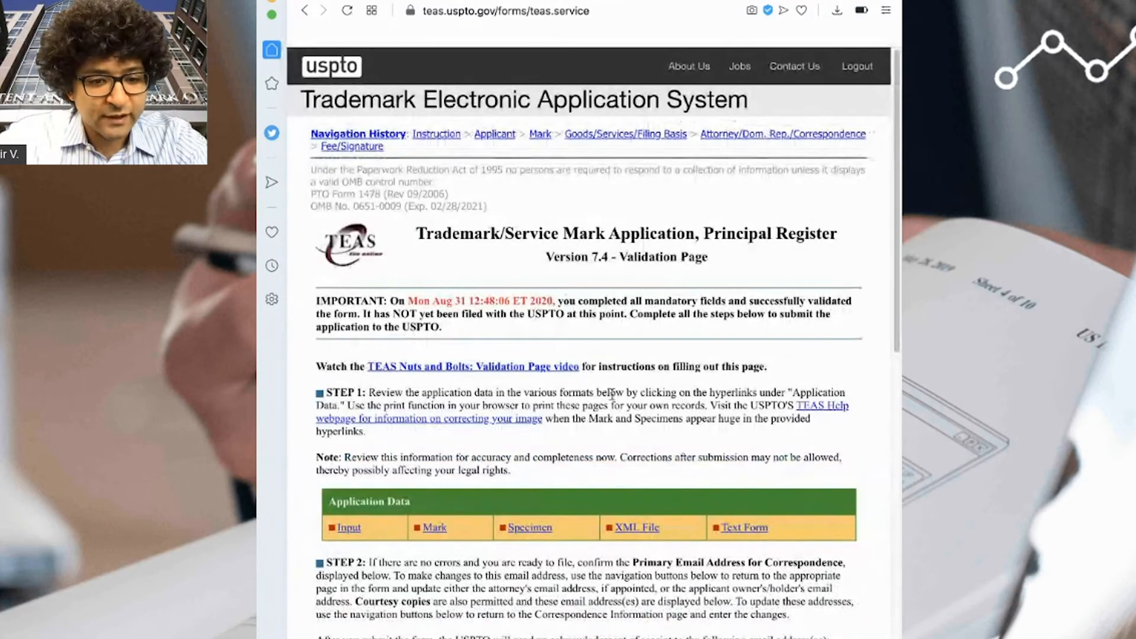
pyautogui.click(527, 527)
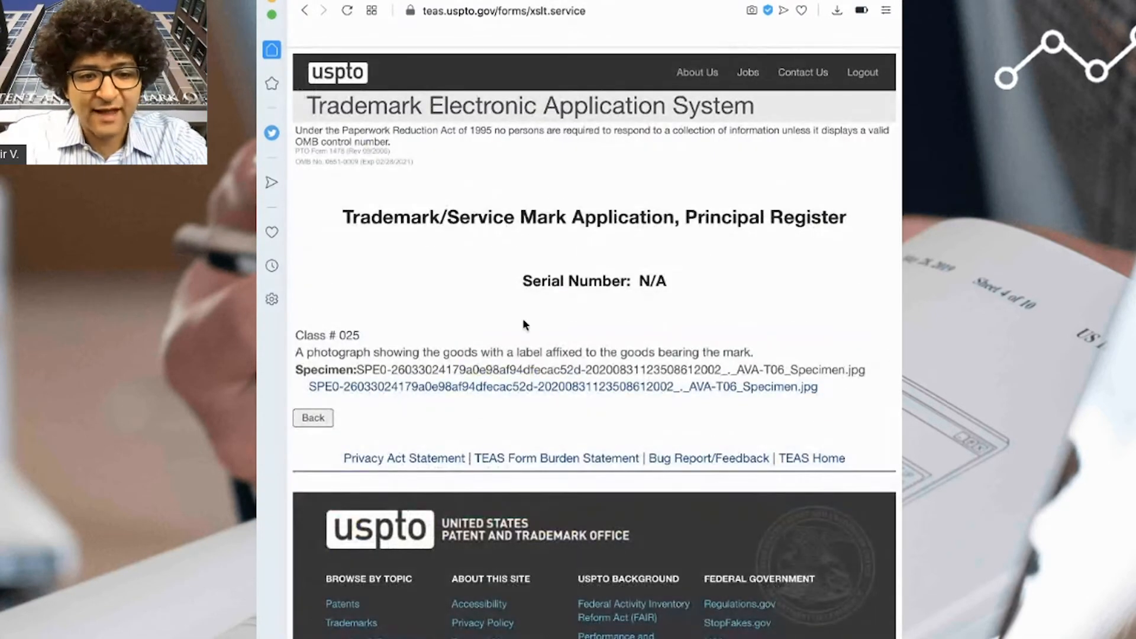
pyautogui.moveTo(296, 353); pyautogui.dragTo(892, 379)
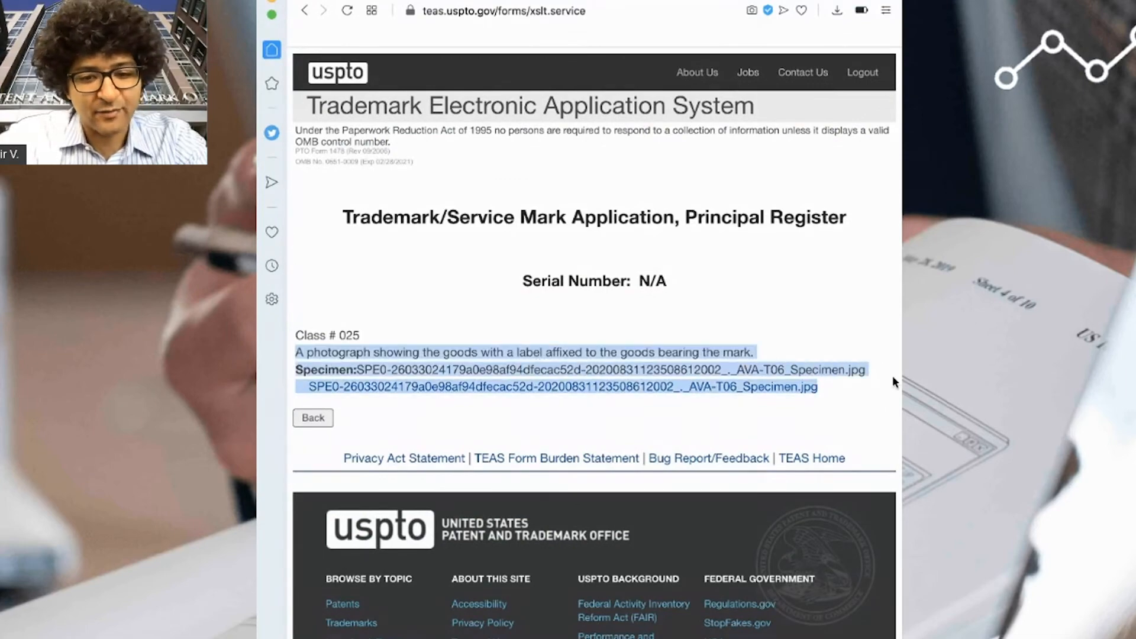
pyautogui.click(848, 419)
pyautogui.click(313, 418)
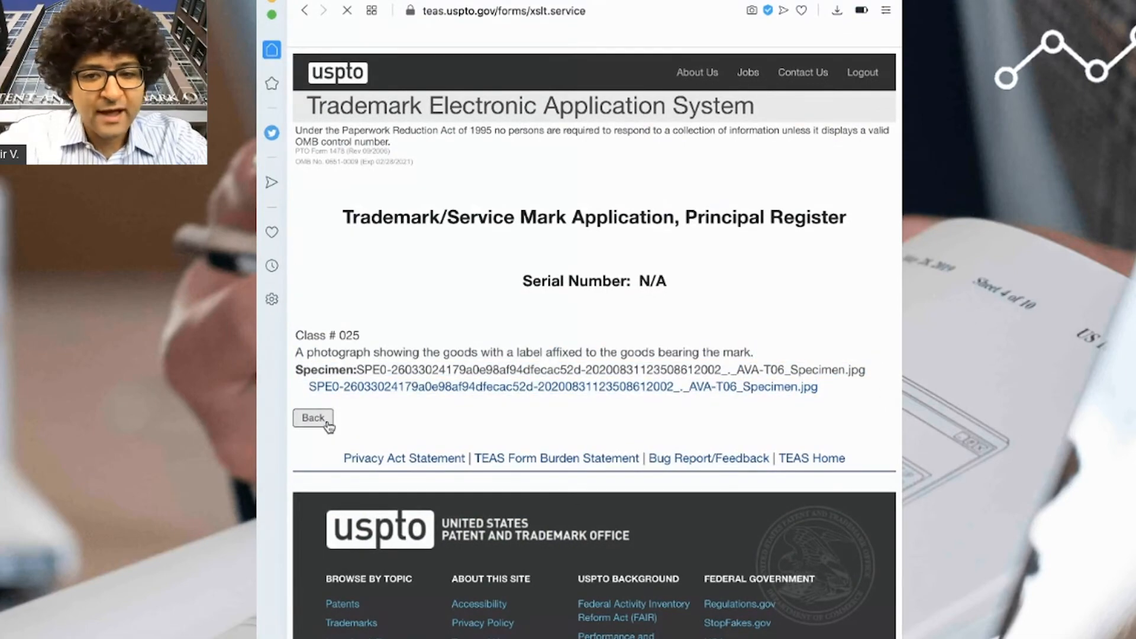
pyautogui.scroll(-15, 467, 423)
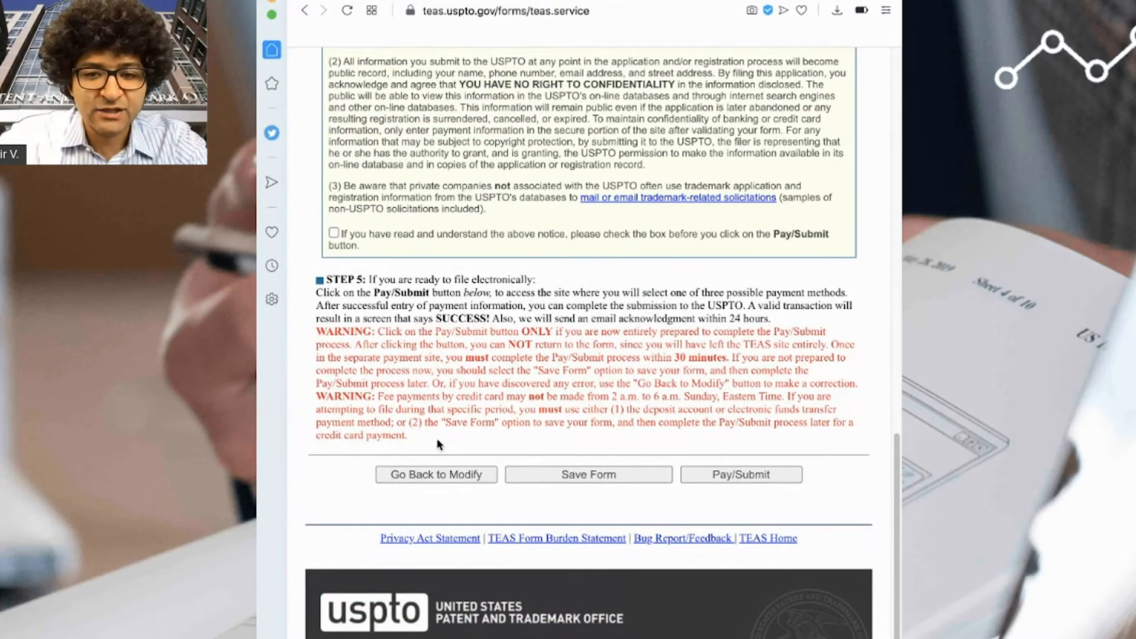
# - Return to the editable form's Fee/Signature page and run validation again
pyautogui.click(436, 475)
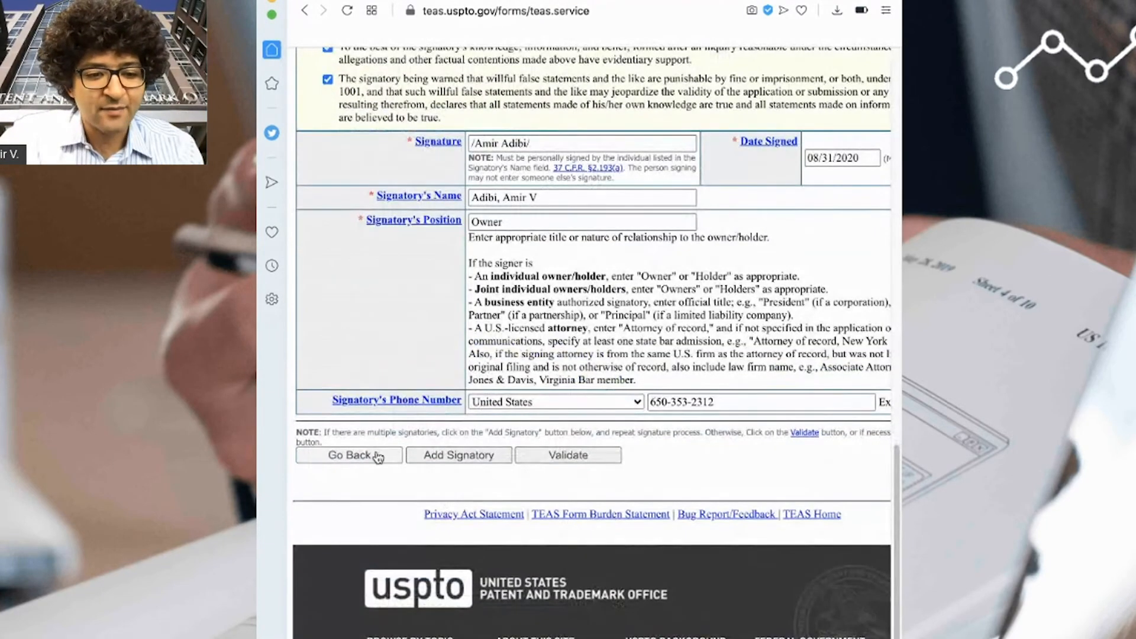
pyautogui.click(376, 456)
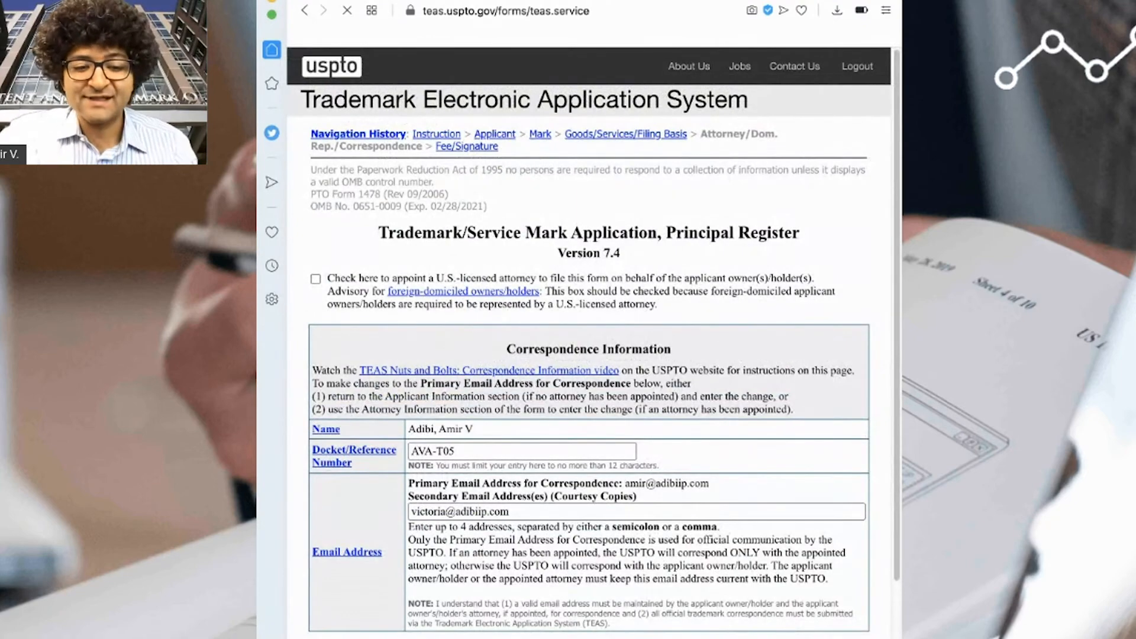
pyautogui.scroll(-15, 499, 604)
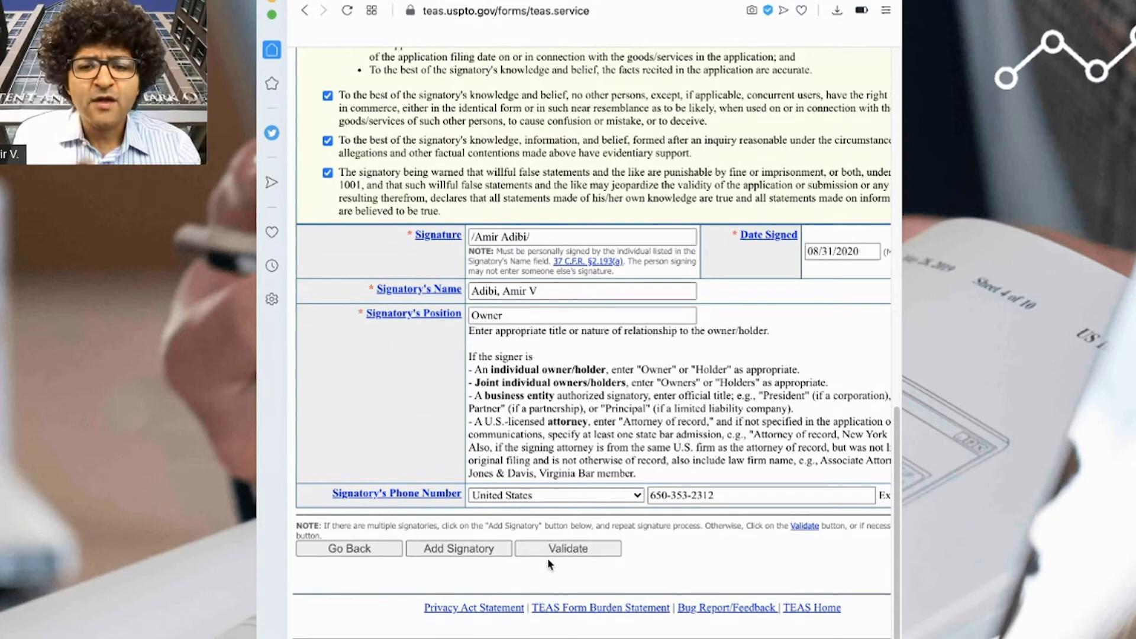
pyautogui.click(591, 551)
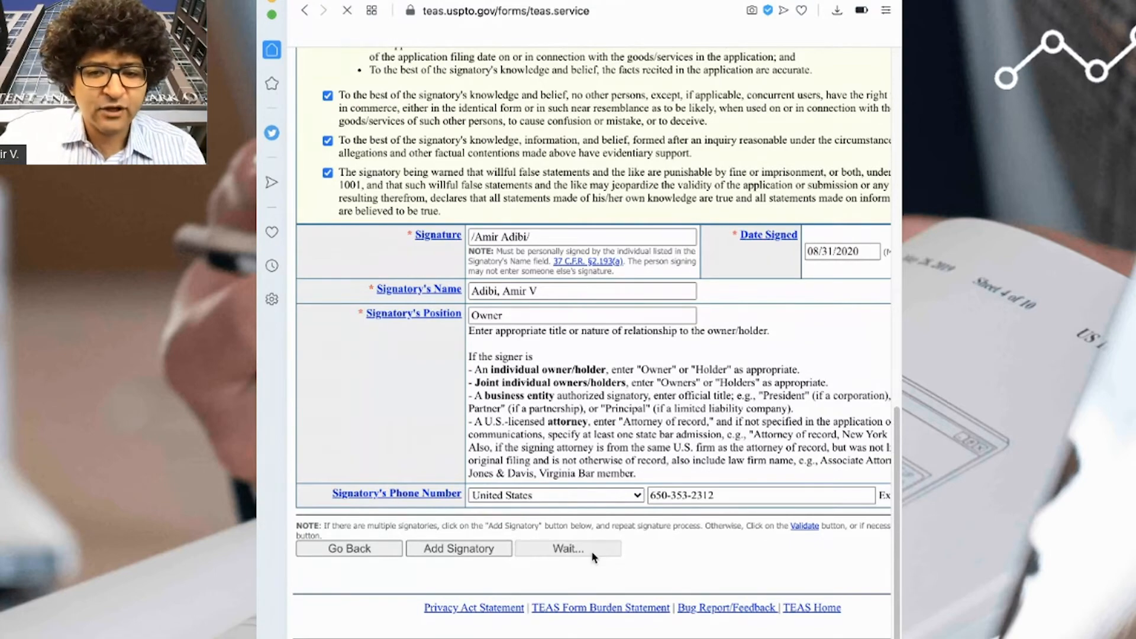
# - Scroll down the revalidated page to the Step 4 Important Notice and Step 5 instructions
pyautogui.scroll(-15, 609, 568)
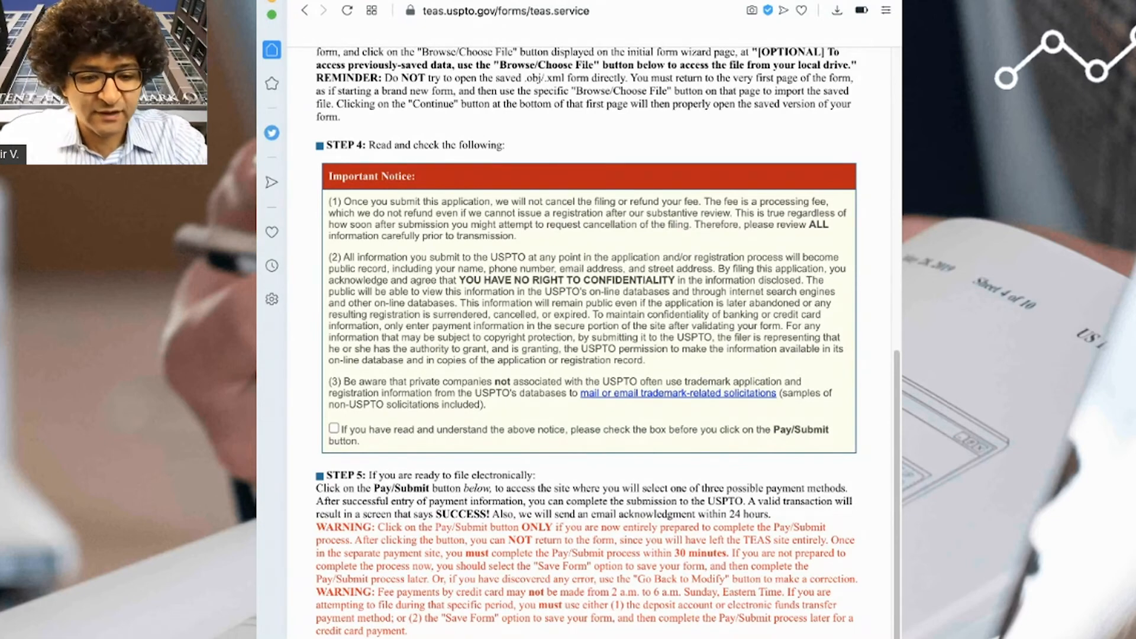
# - Tick the checkbox confirming the Important Notice about public records has been read and understood
pyautogui.click(335, 431)
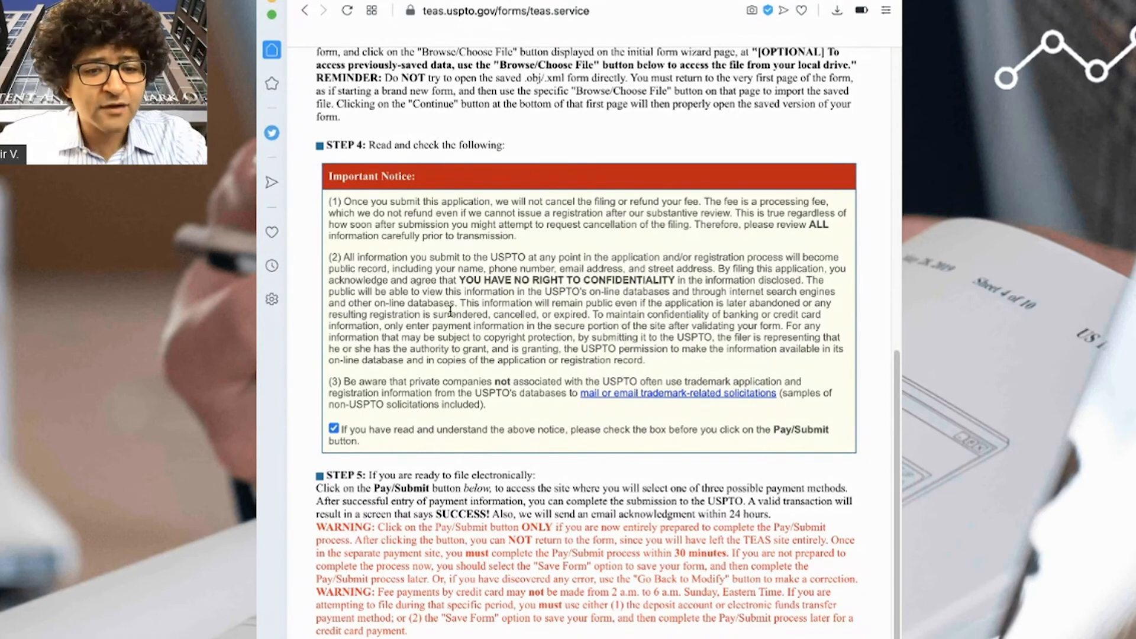
pyautogui.moveTo(449, 280); pyautogui.dragTo(680, 316)
pyautogui.click(684, 338)
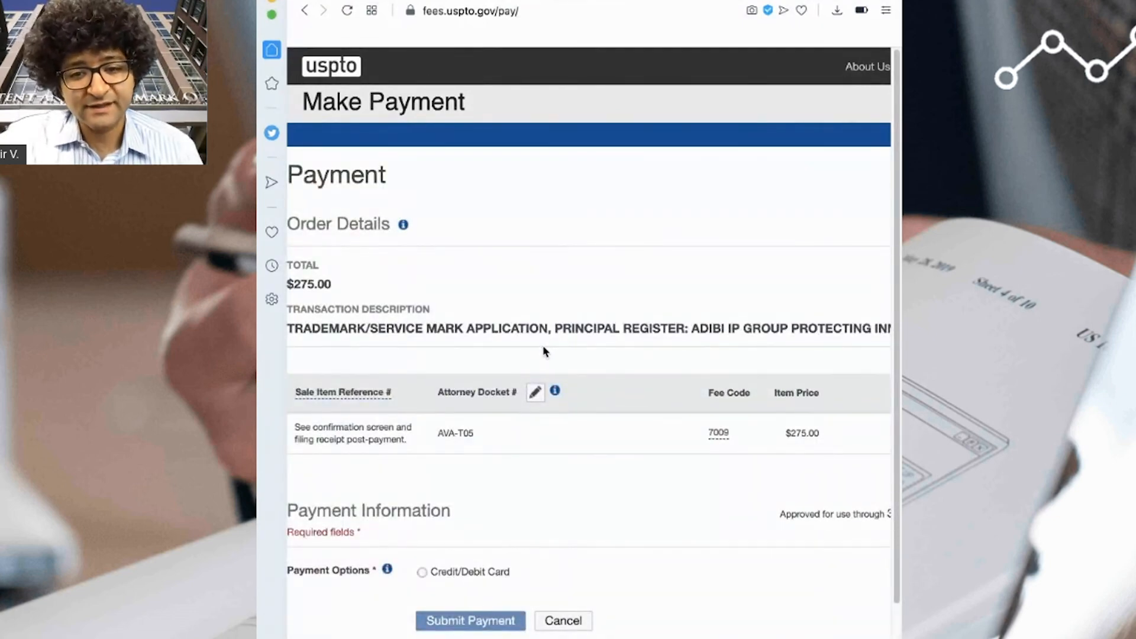
# - Pay the $275.00 filing fee by Credit/Debit Card and place the cursor in the Card Number field
pyautogui.click(422, 573)
pyautogui.scroll(-8, 595, 471)
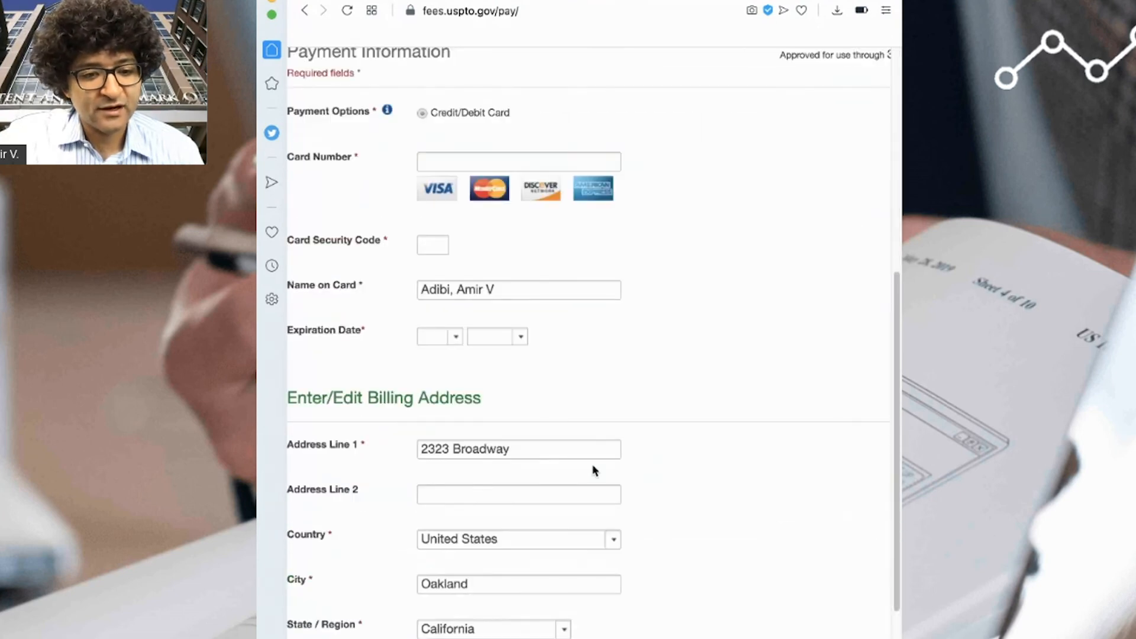
pyautogui.click(485, 162)
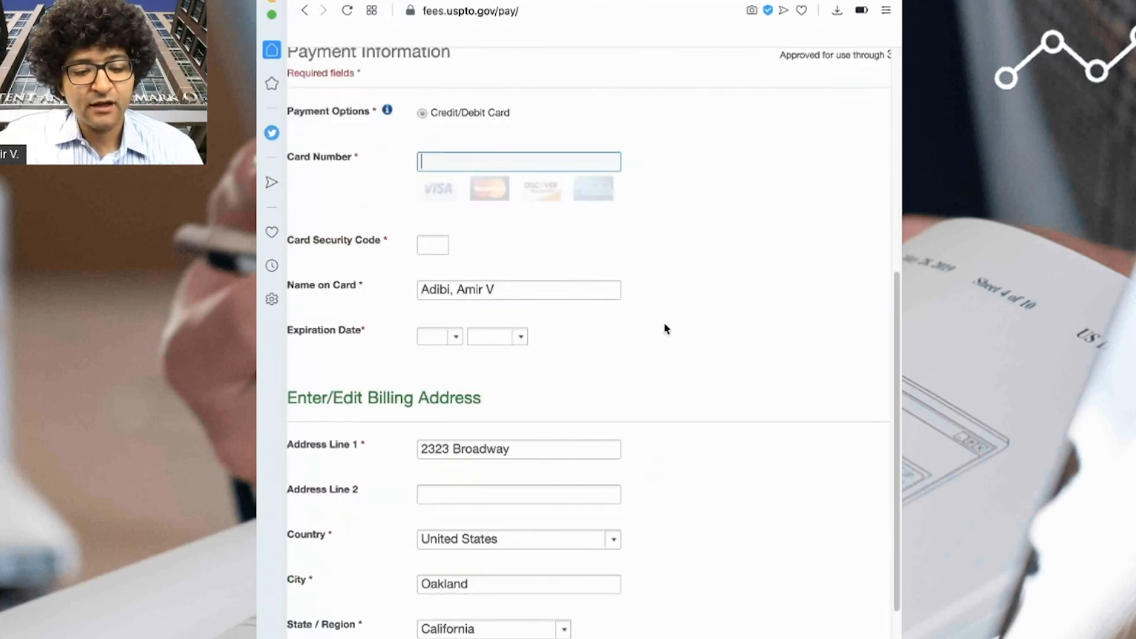